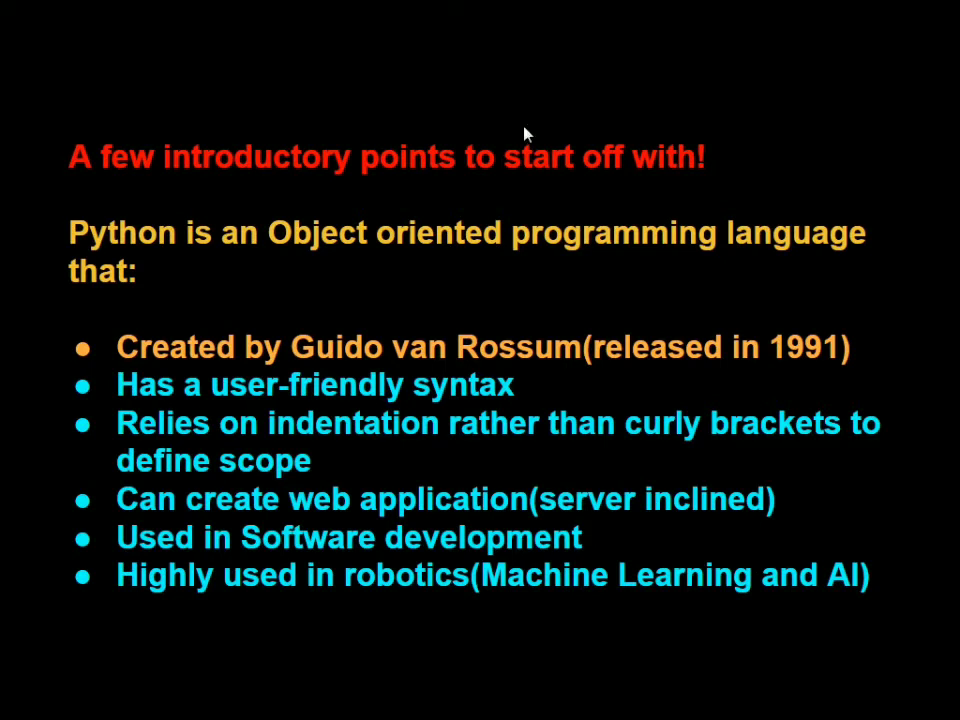
Leave the full-screen slide show and open python.org in a new browser tab.
mouse_move(861, 632)
left_click(859, 671)
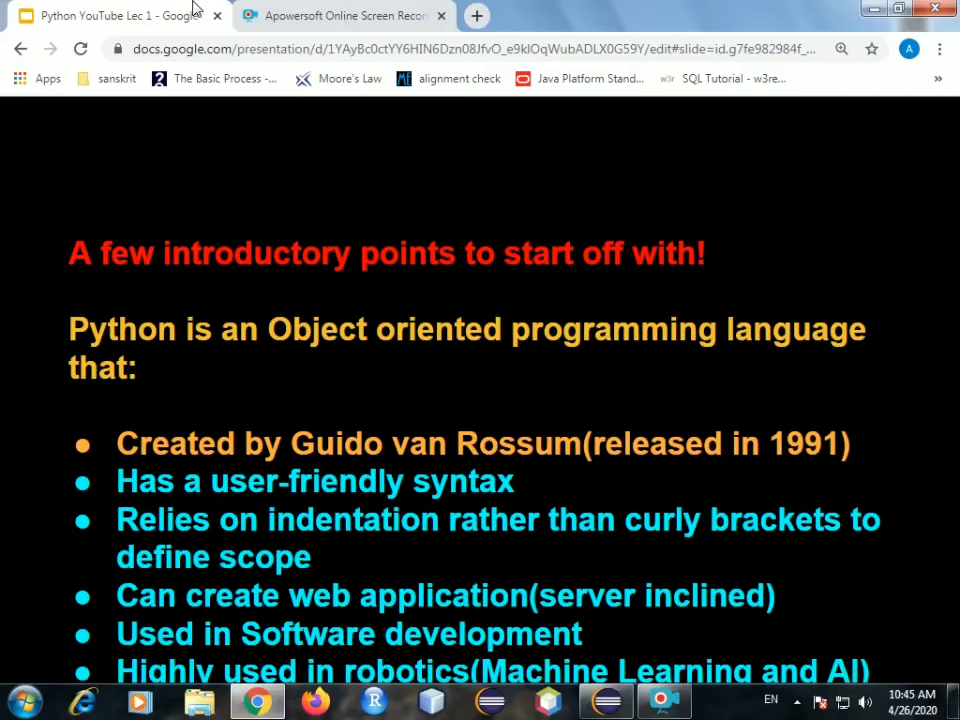
left_click(477, 15)
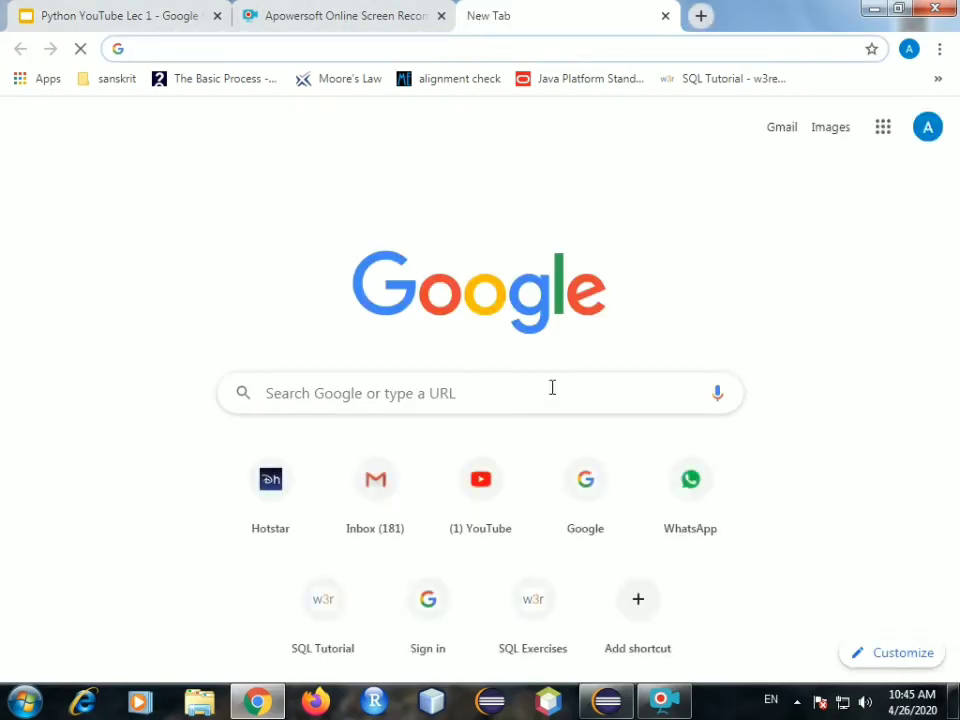
left_click(552, 387)
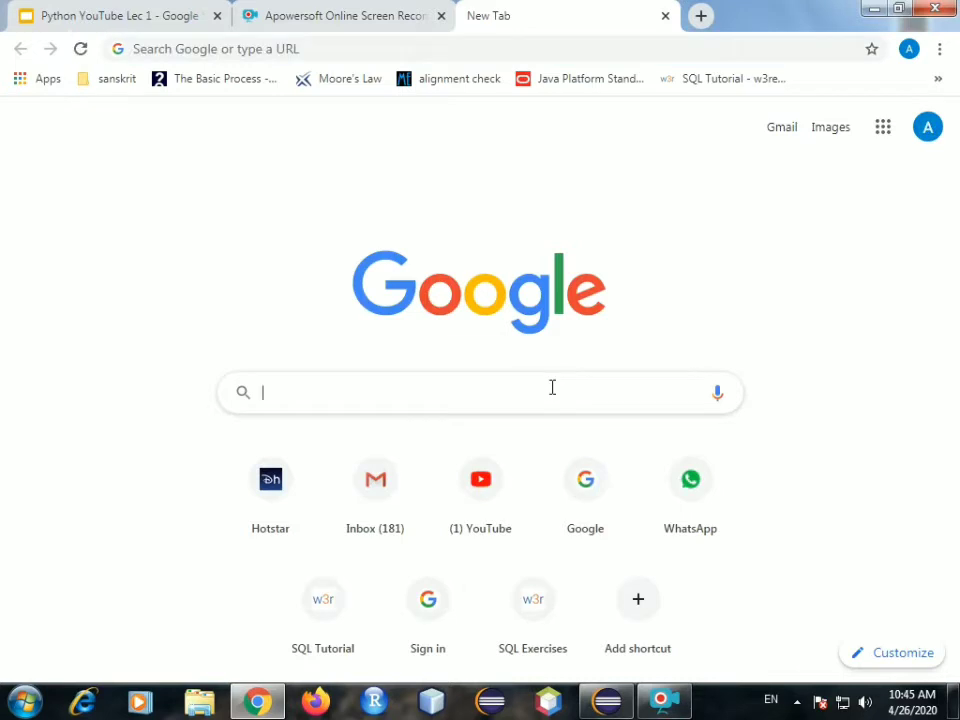
type("py")
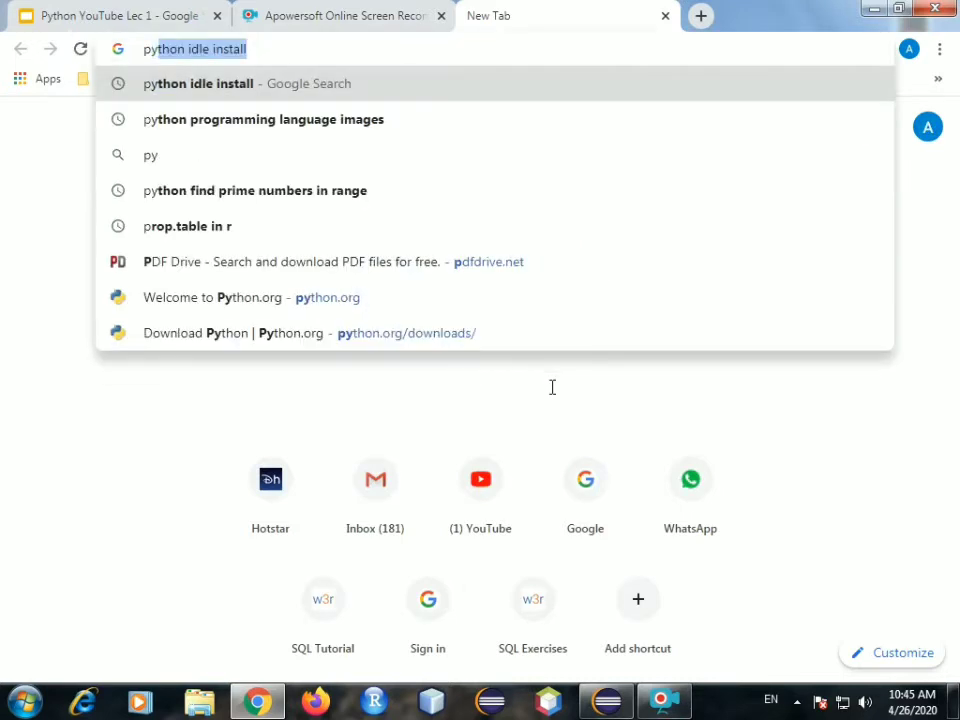
type("thon")
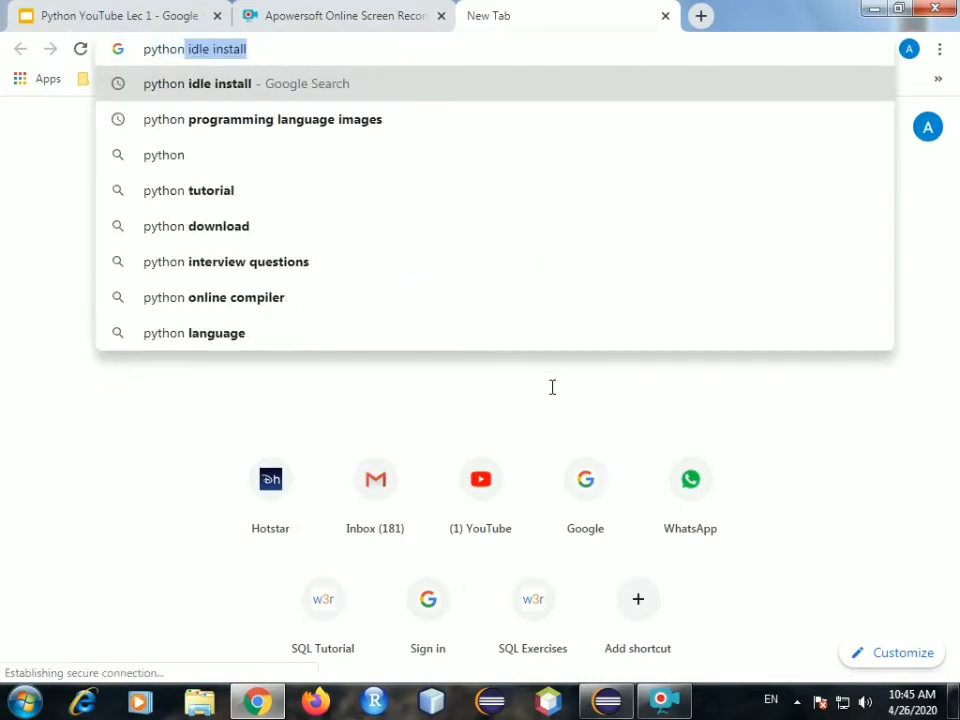
type("n.or")
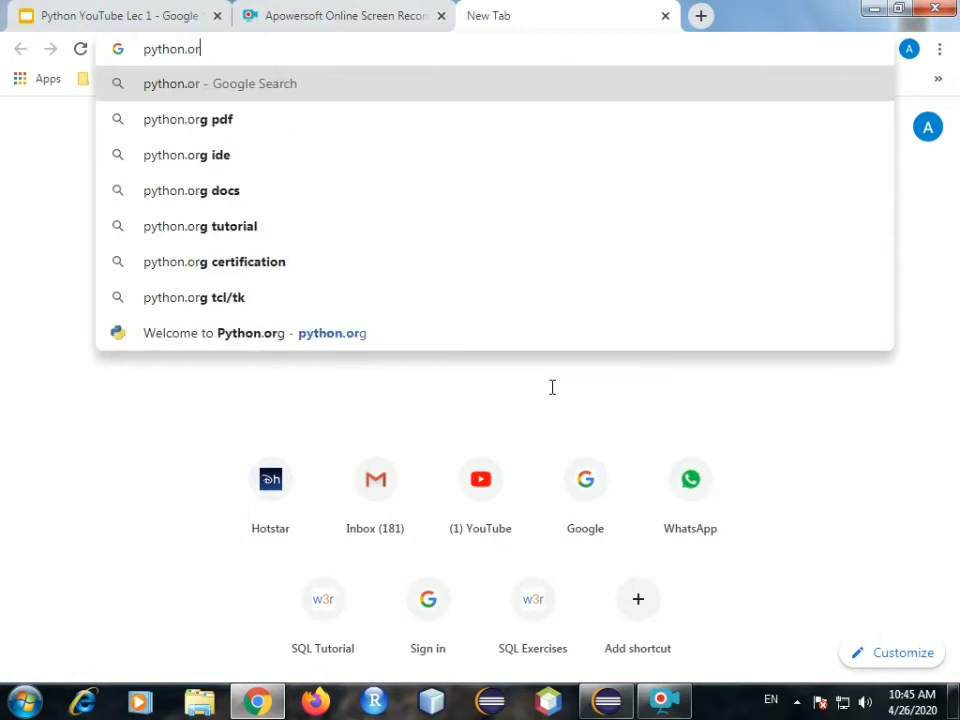
type("g")
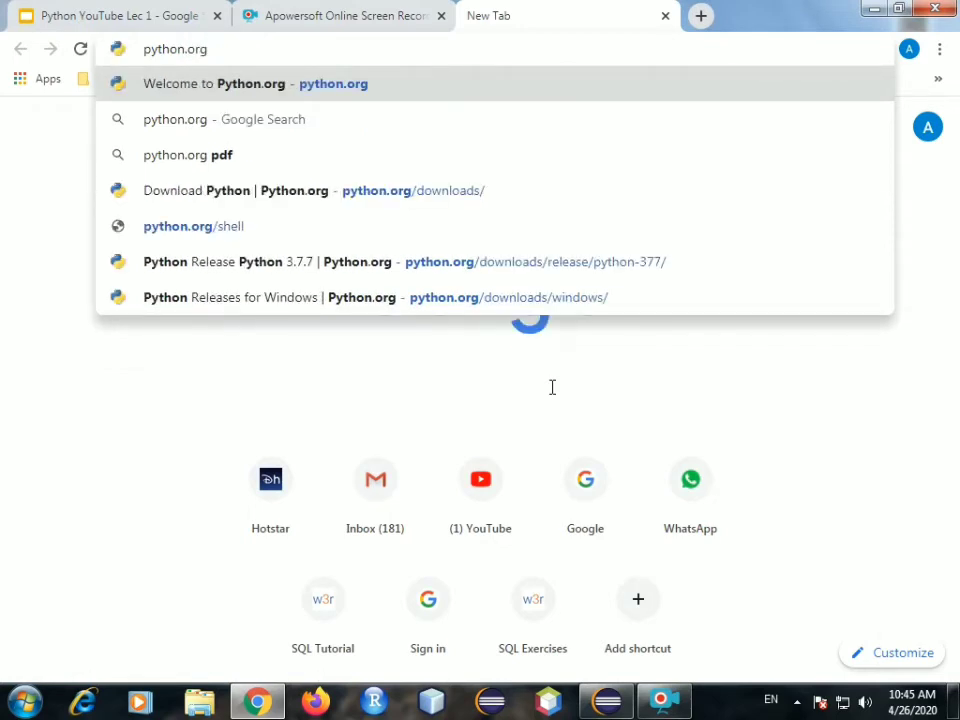
key("Return")
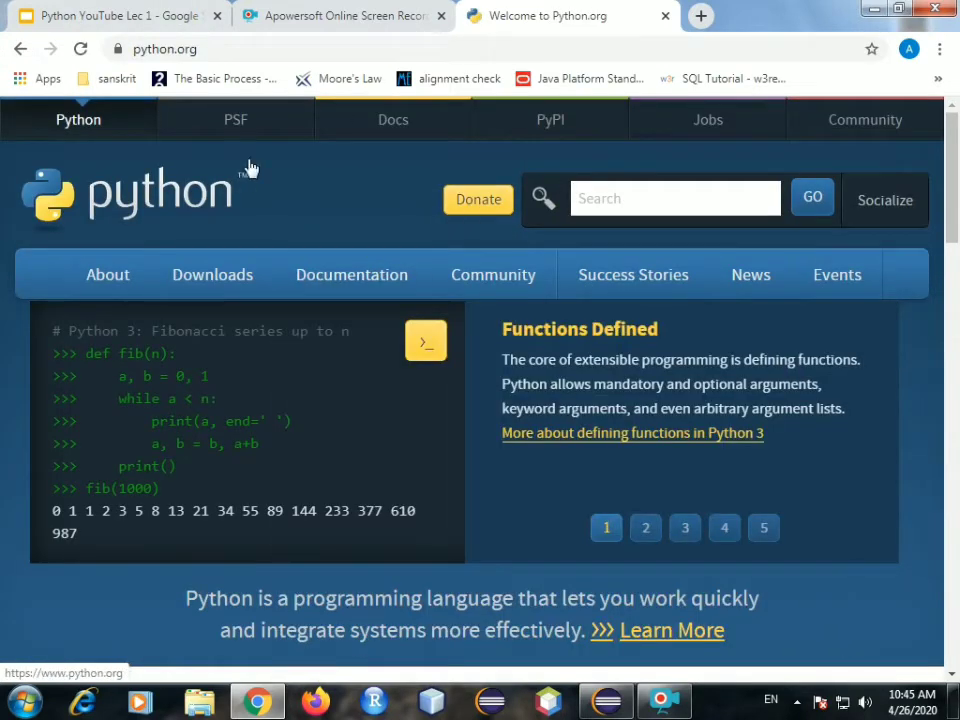
Open the page of all Python releases and look through the specific releases listed by version number.
mouse_move(238, 274)
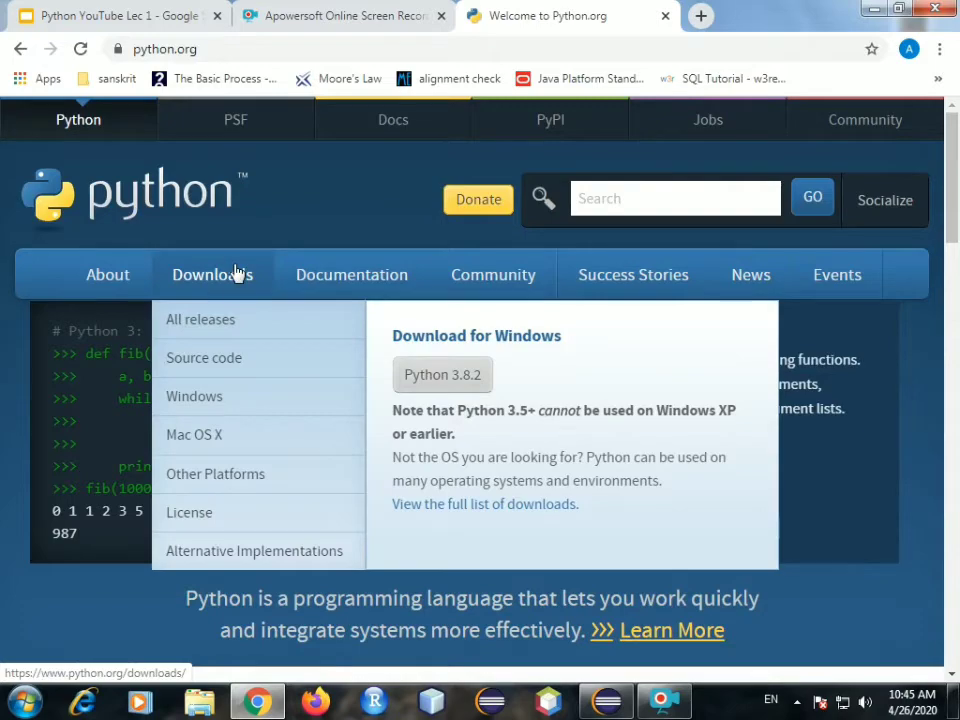
left_click(238, 322)
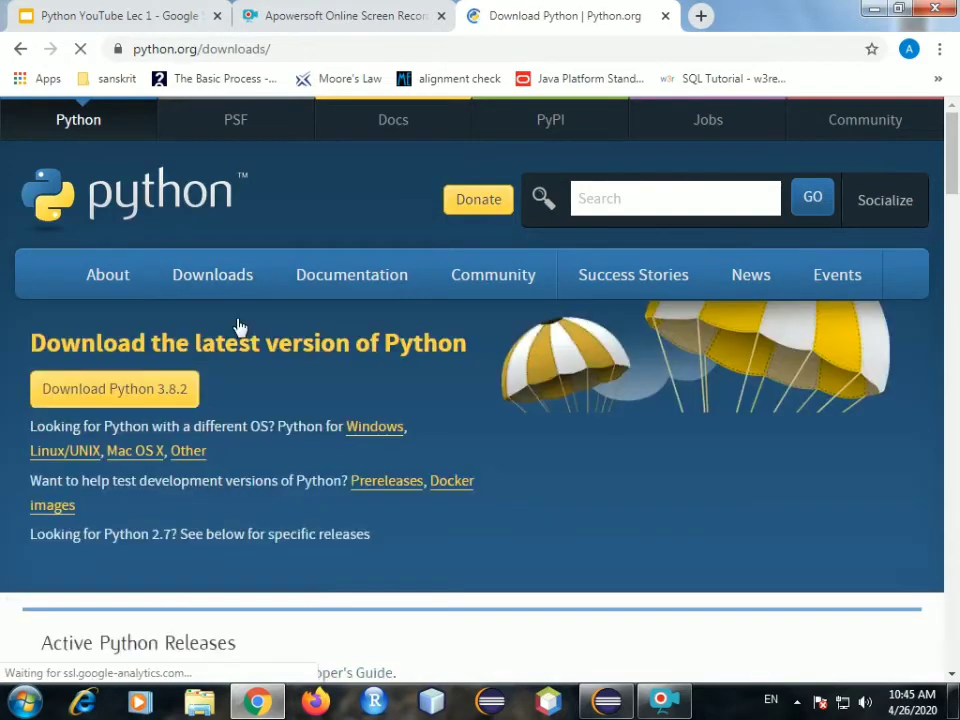
scroll(243, 309, "down", 8)
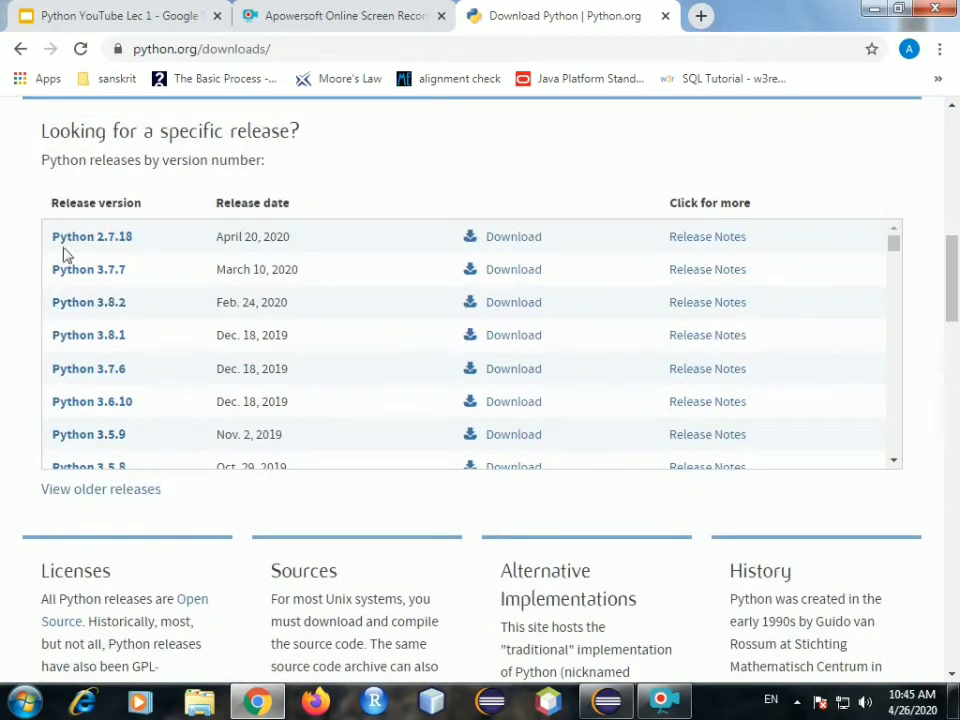
scroll(118, 304, "down", 2)
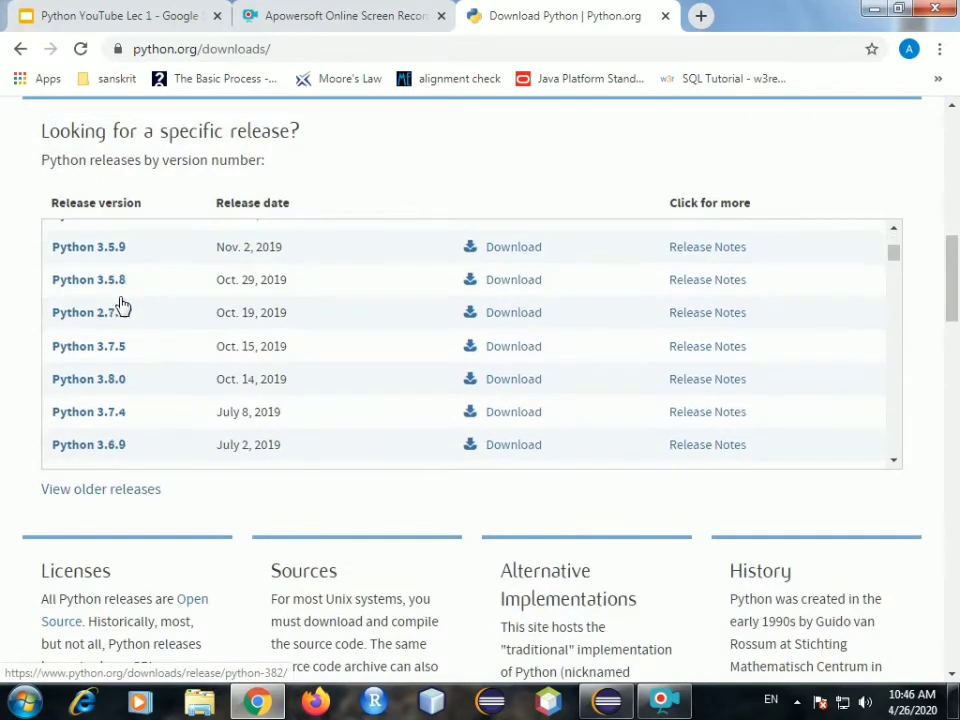
scroll(150, 401, "down", 3)
scroll(150, 398, "up", 5)
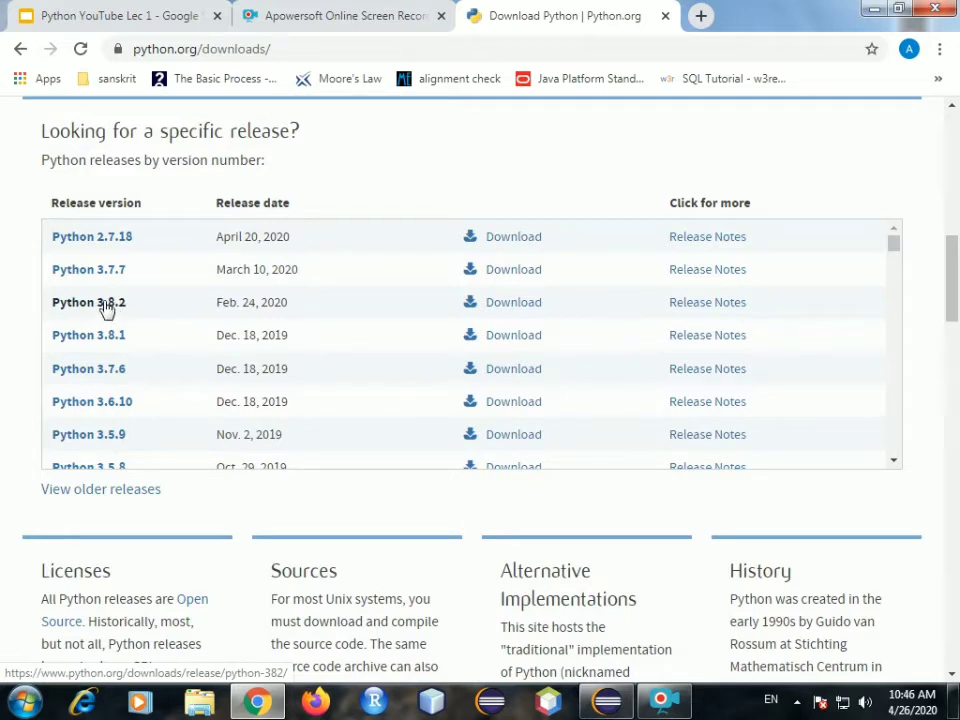
Open the Python 3.8.2 release page and go to its Files table.
left_click(107, 310)
scroll(272, 338, "down", 4)
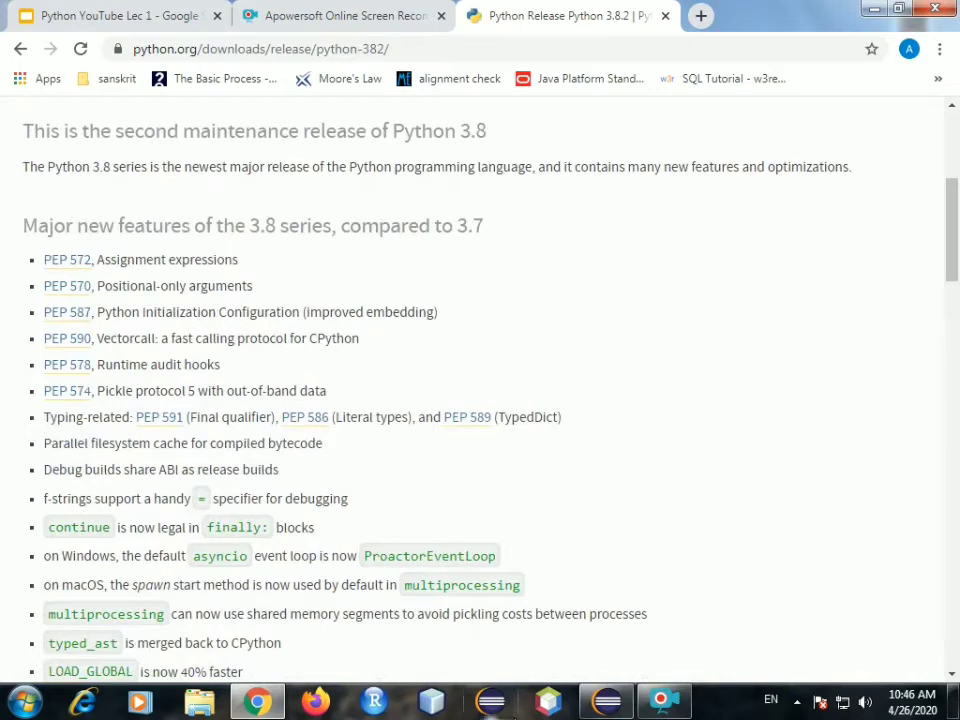
scroll(647, 478, "down", 3)
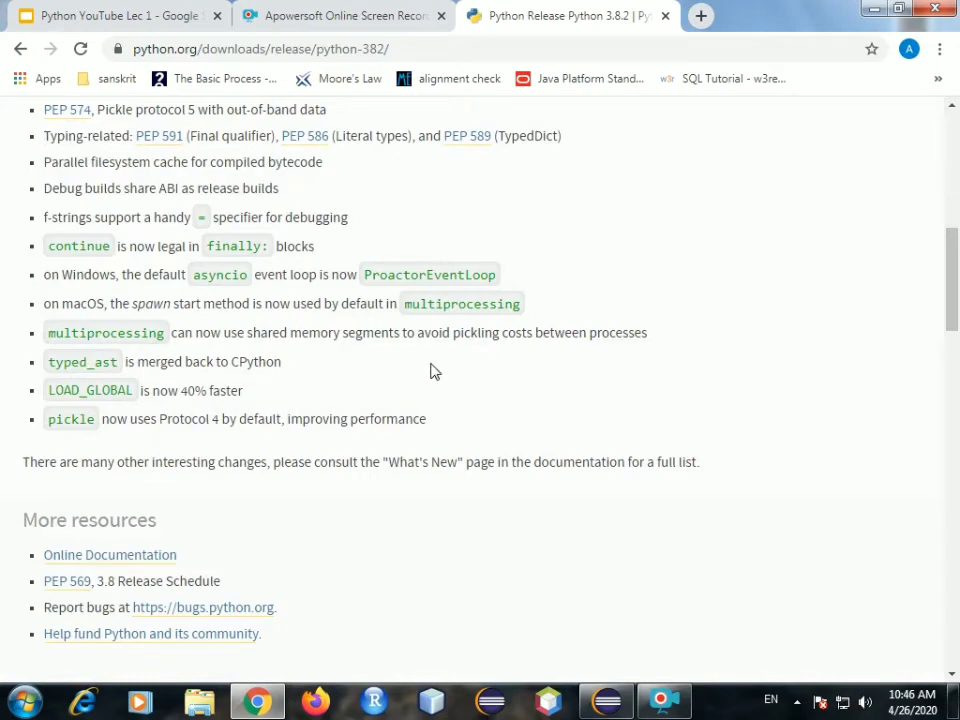
scroll(430, 371, "down", 10)
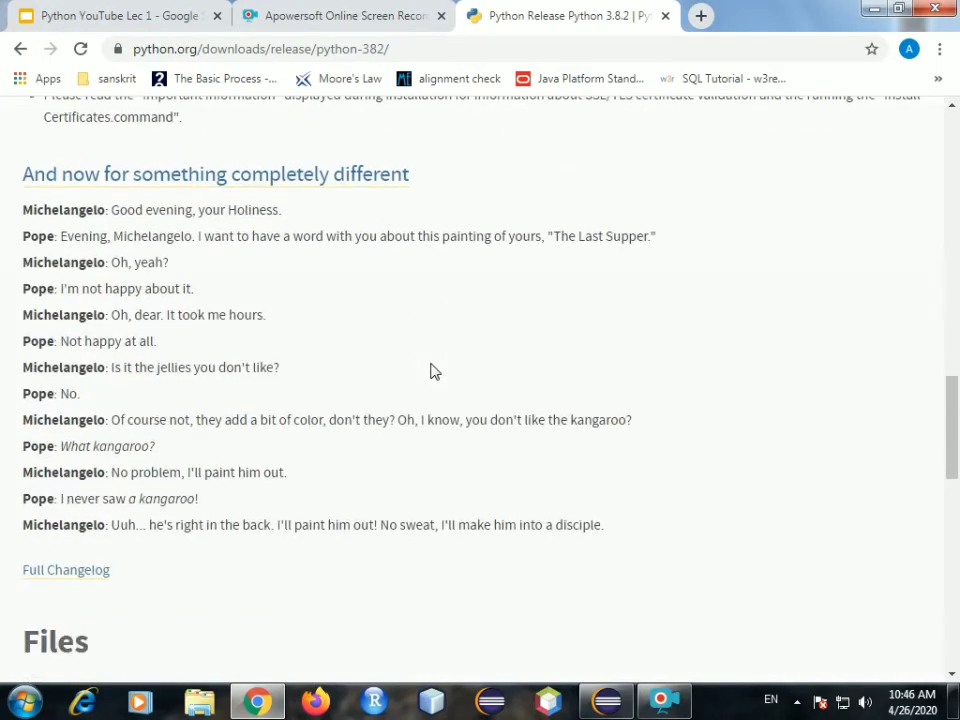
scroll(430, 371, "down", 5)
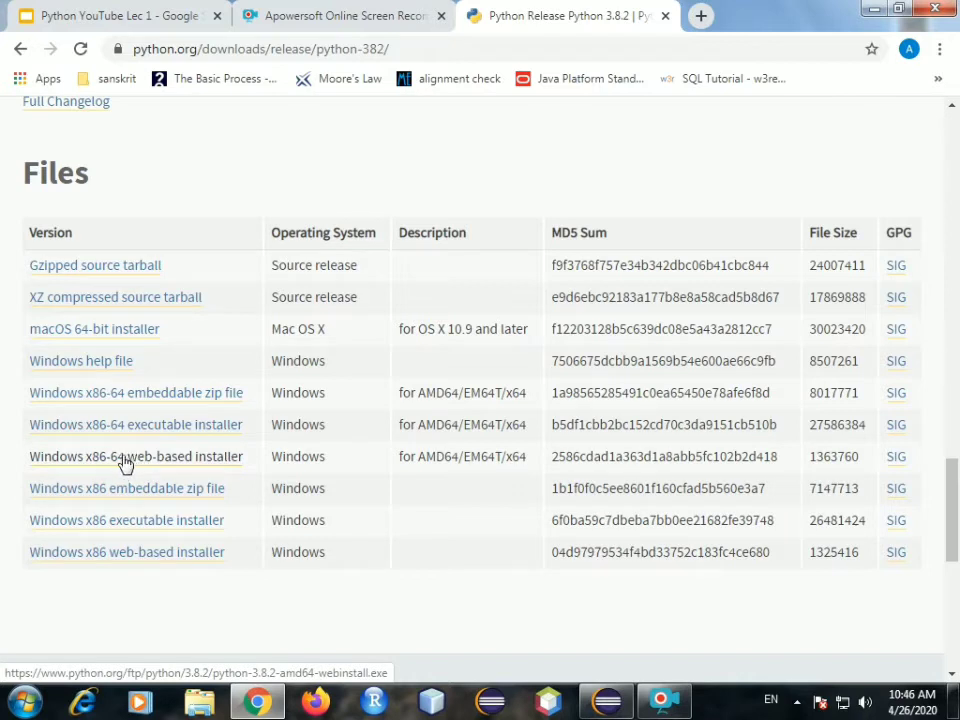
Highlight the Windows x86-64 web-based installer and the Windows x86 executable installer in the Files table, then clear the highlight.
left_click_drag(26, 462, 250, 465)
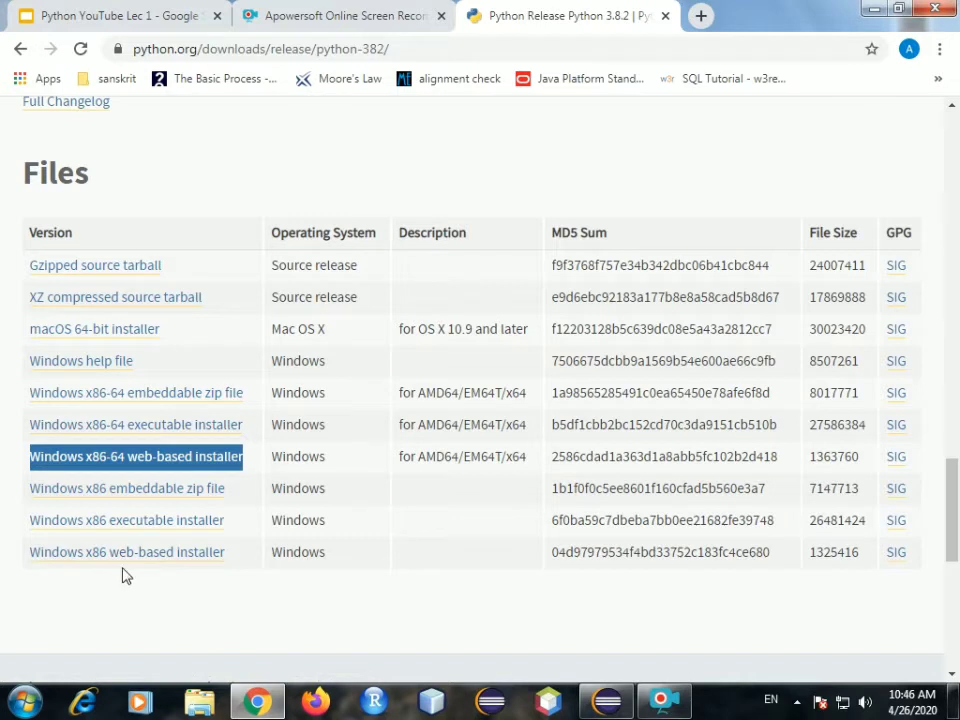
left_click_drag(28, 521, 205, 540)
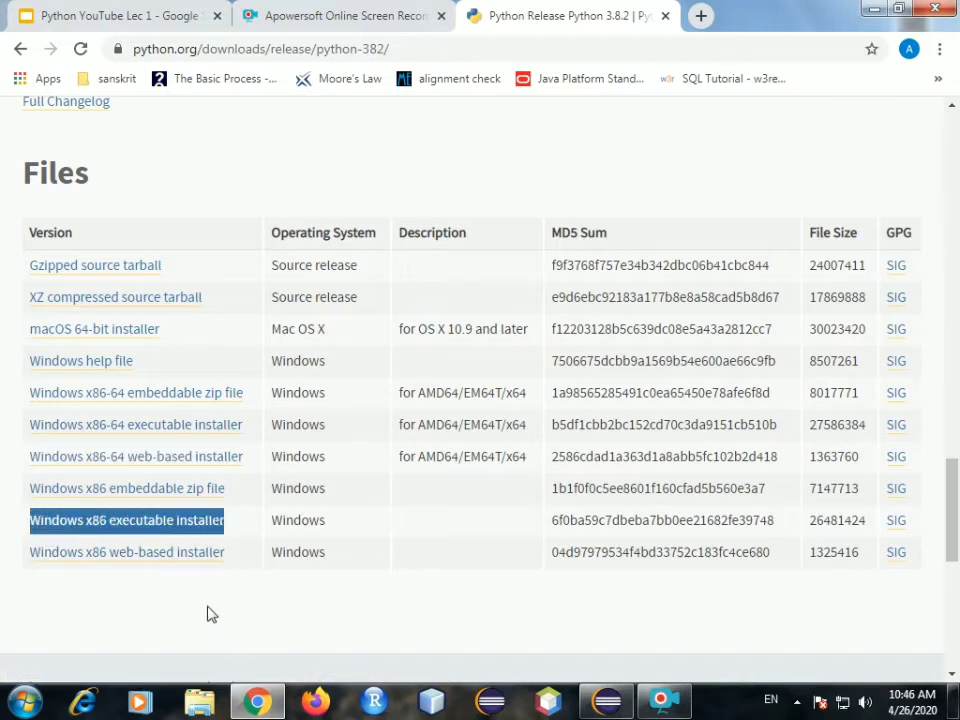
left_click(205, 580)
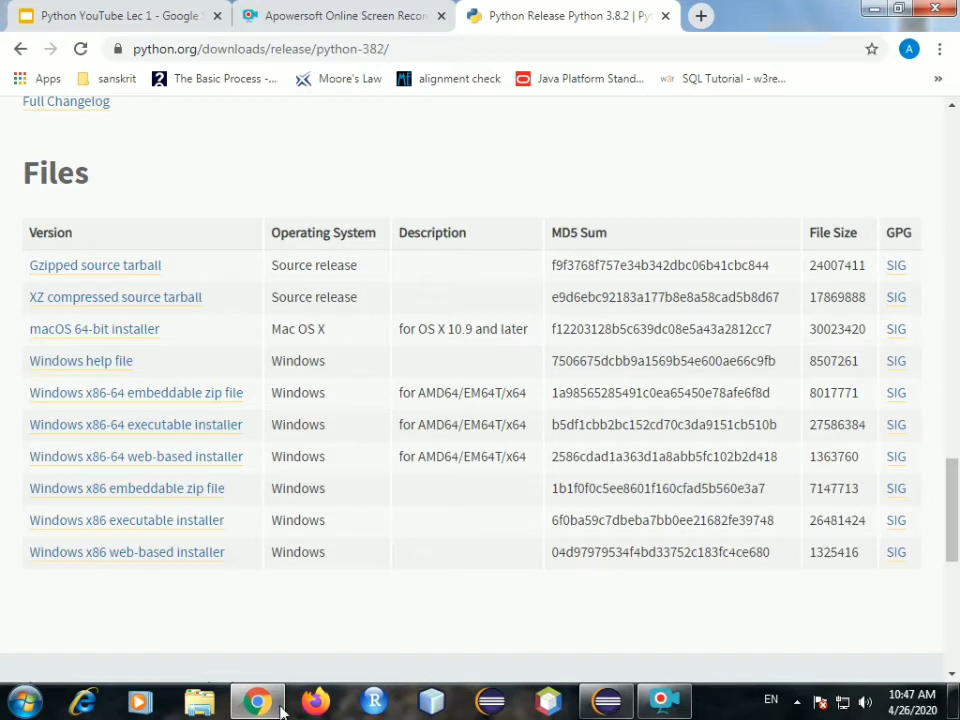
Search the computer's programs for IDLE and launch IDLE (Python 3.7 32-bit).
left_click(26, 703)
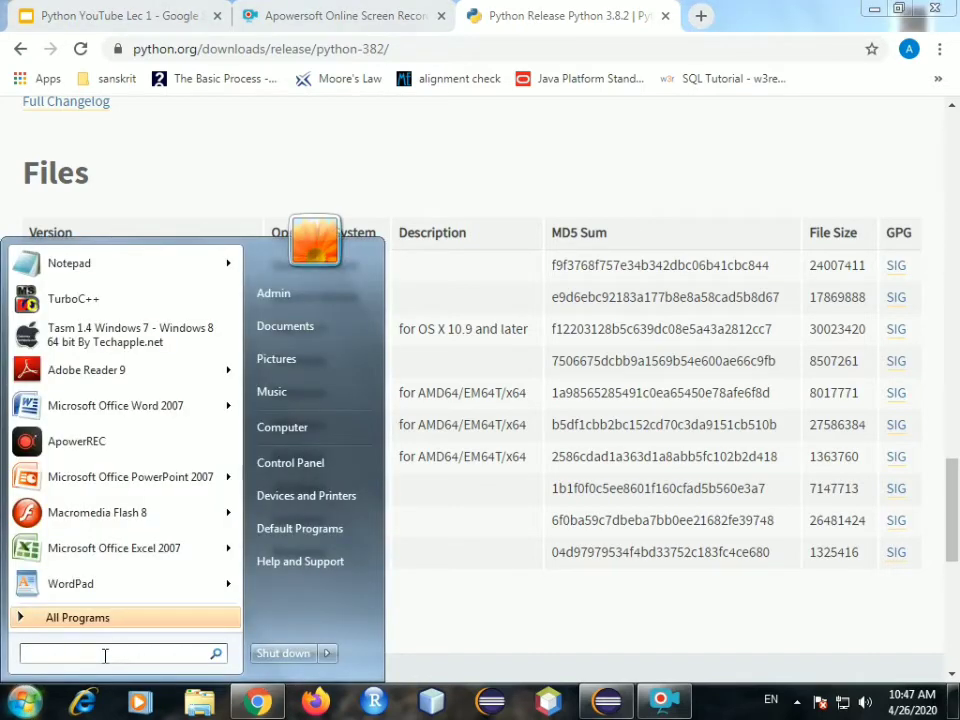
type("IDLE")
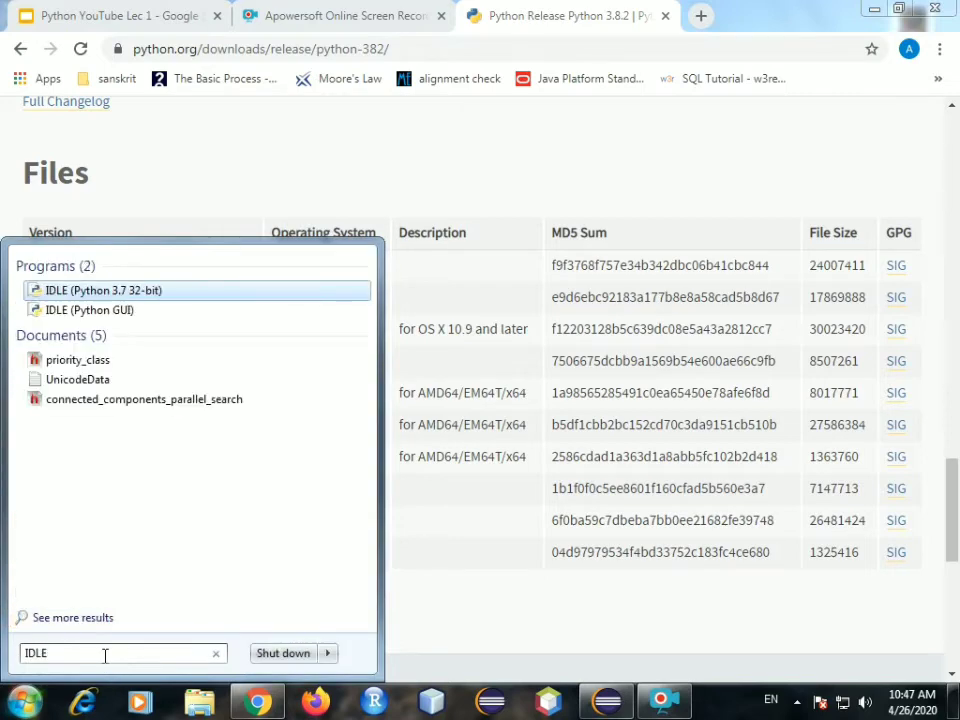
left_click(170, 291)
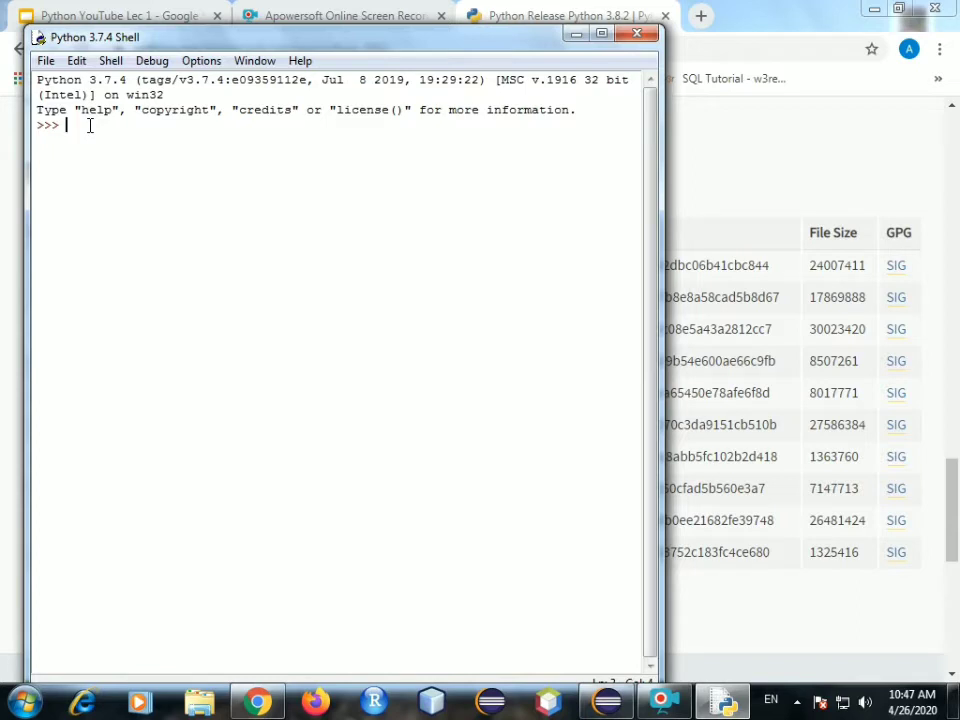
Run print("Helo there!") at the Python shell prompt and briefly highlight the printed output.
type("print")
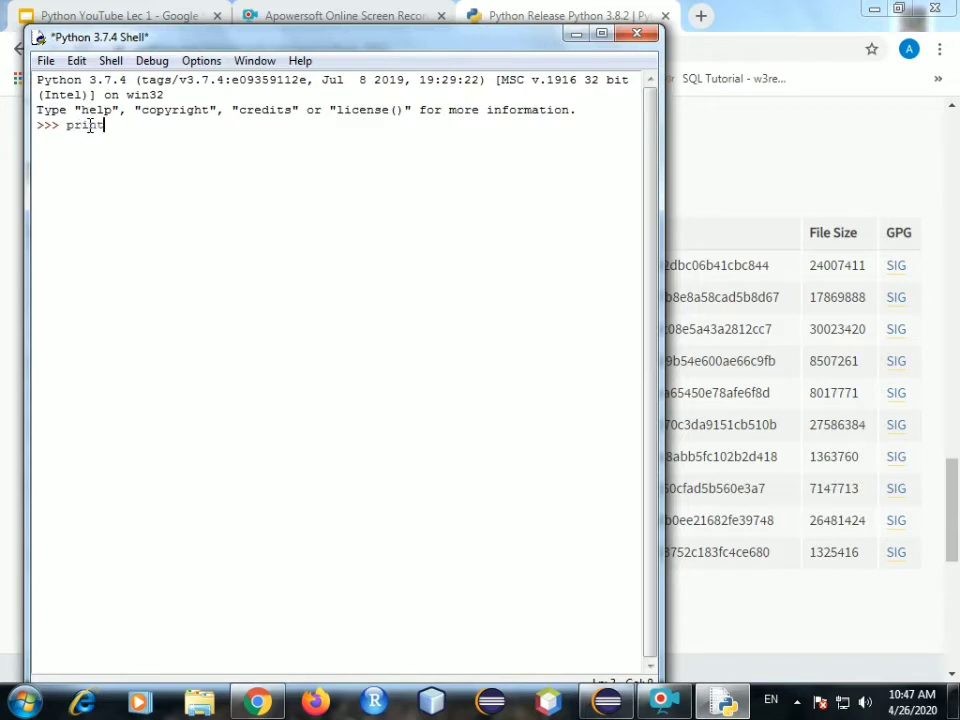
type(" (")
type("\"")
type("Hell")
type(" the")
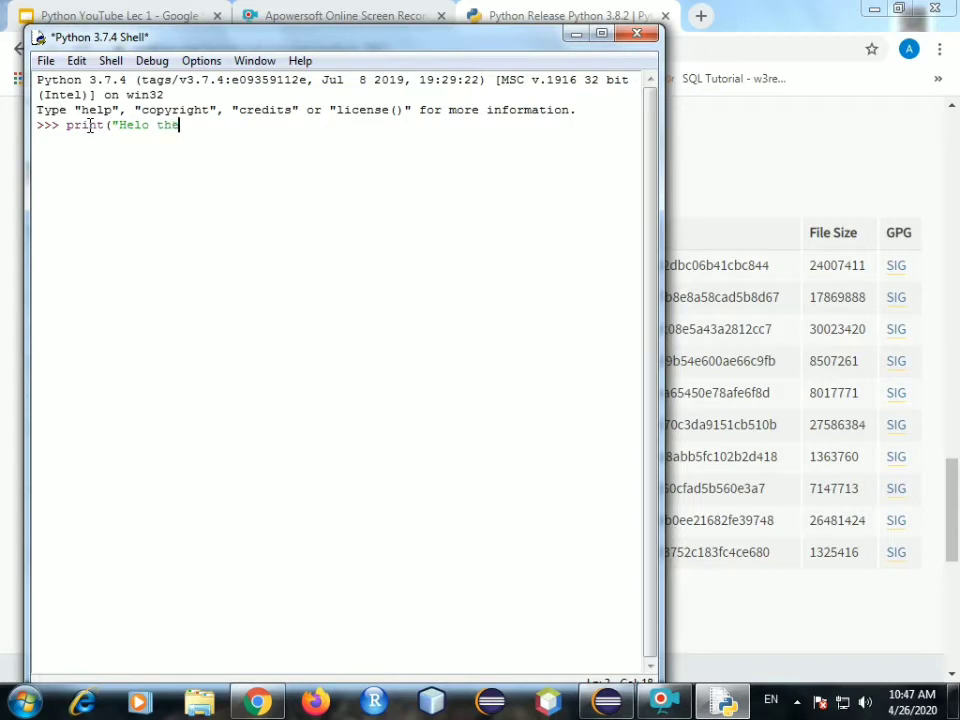
type("re!\")")
key("Return")
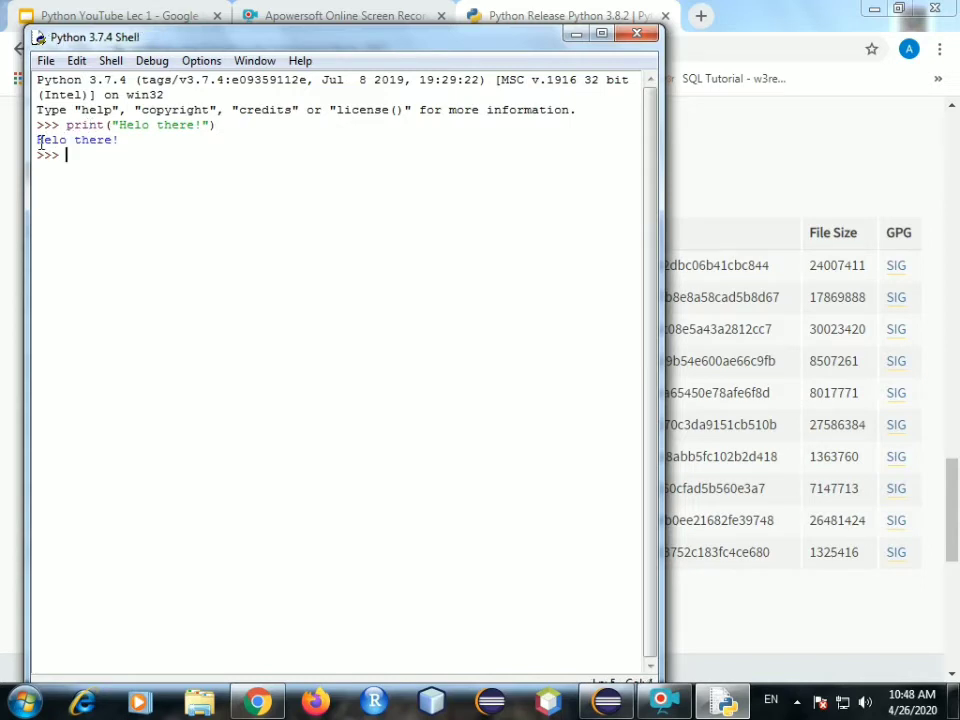
left_click_drag(35, 140, 111, 160)
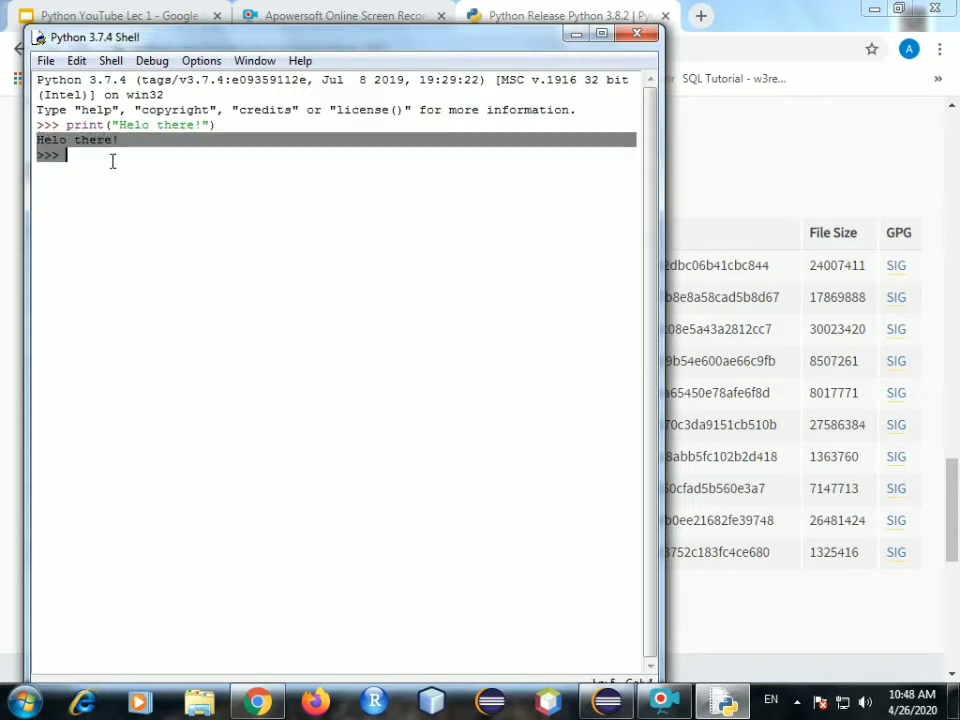
left_click(80, 154)
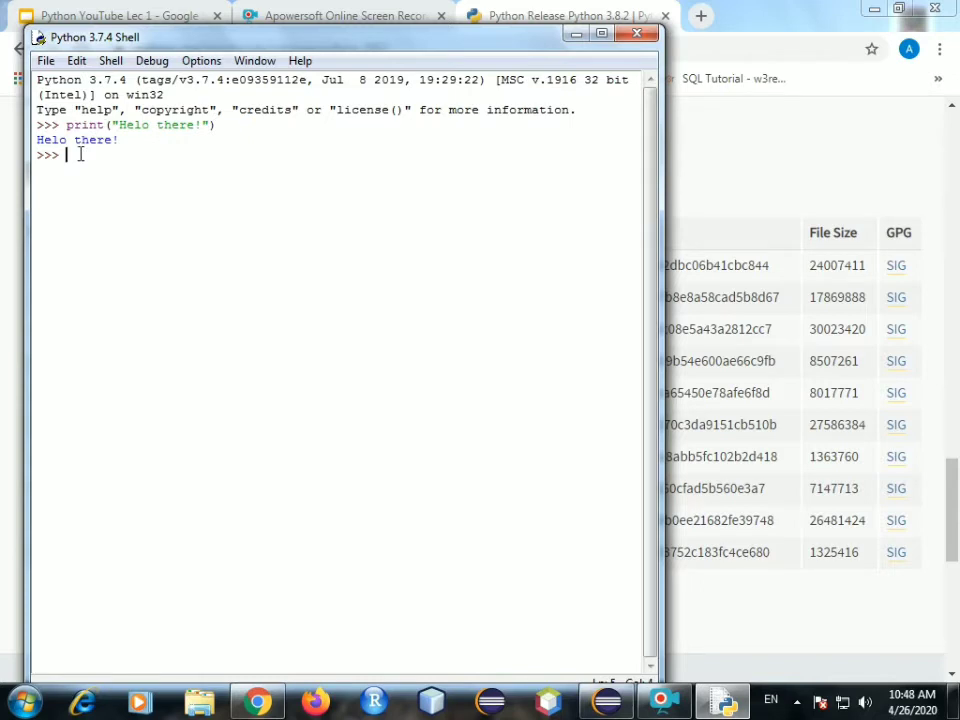
Minimize the Python shell and search Google for "eclipse installation" in a new Chrome tab.
left_click(575, 36)
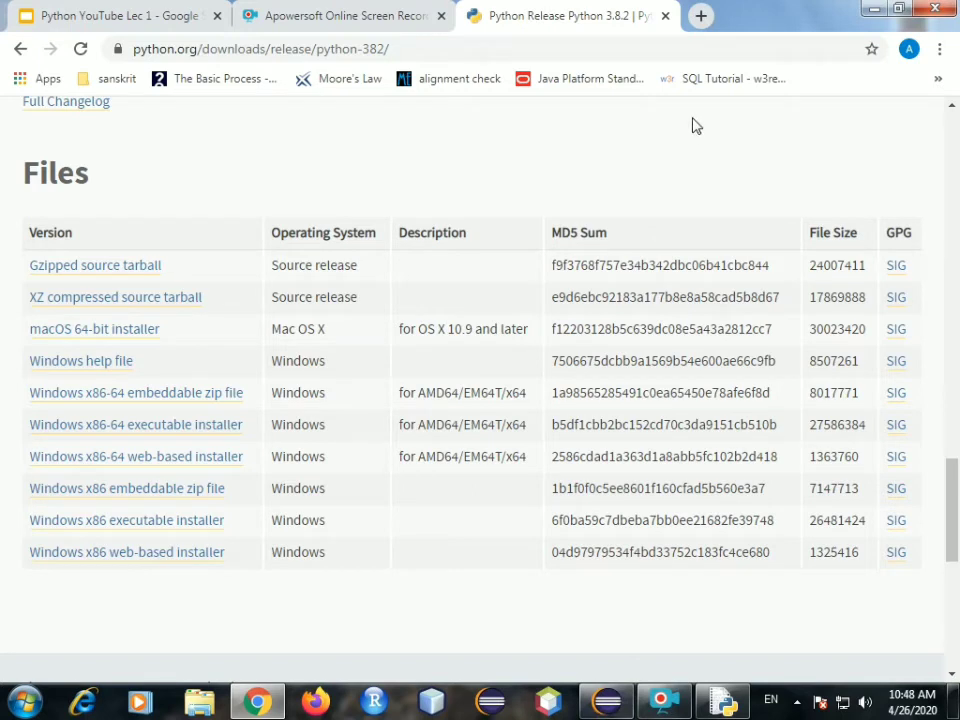
left_click(703, 15)
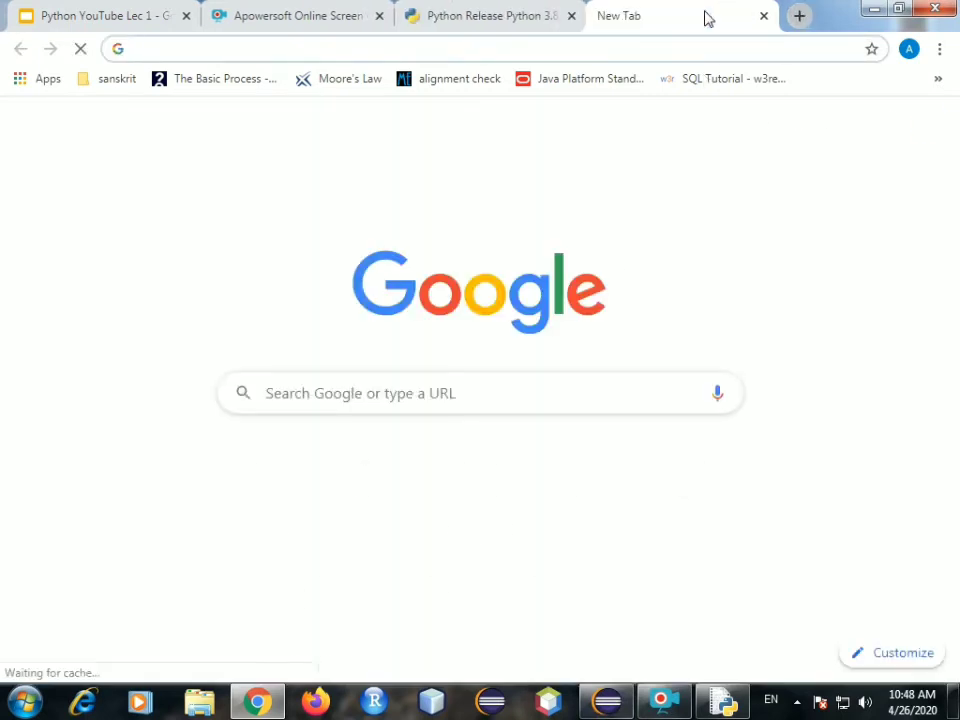
left_click(566, 393)
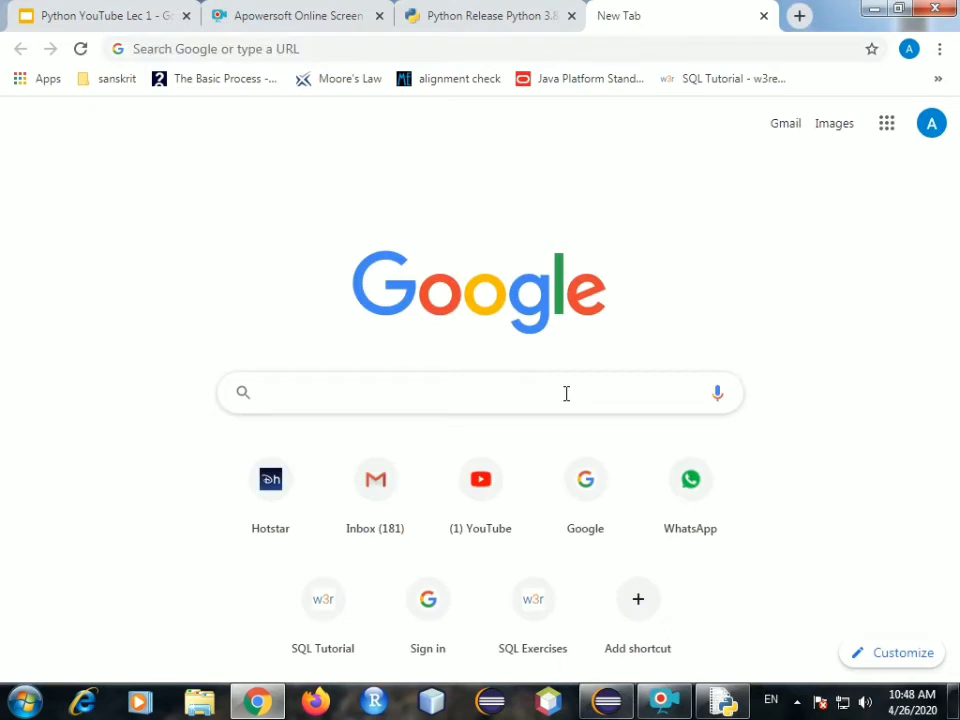
type("eclipse ")
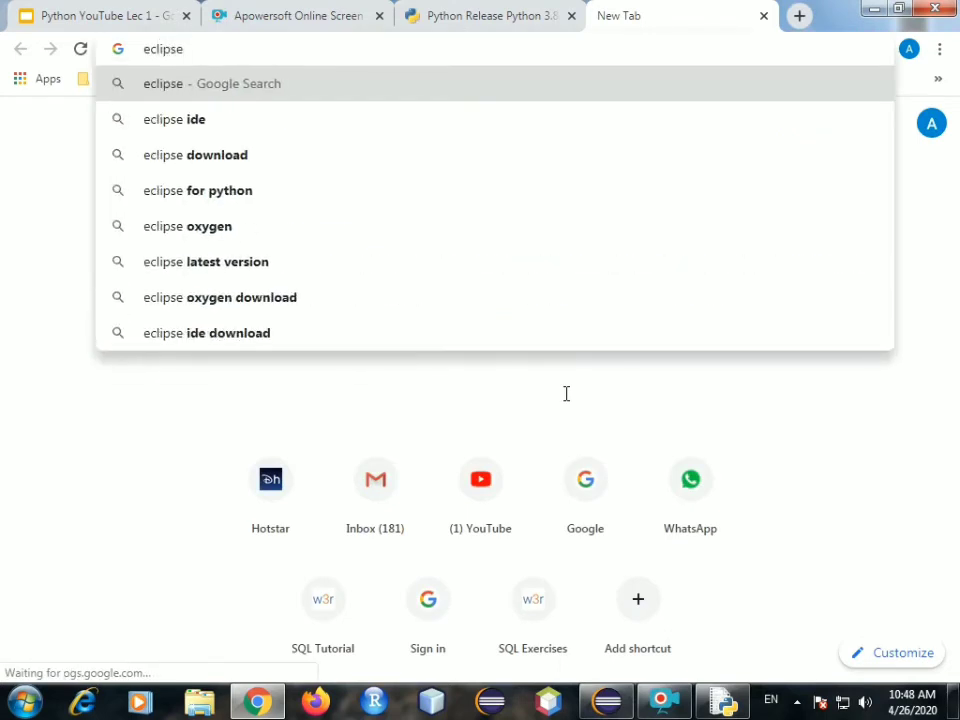
type("inst")
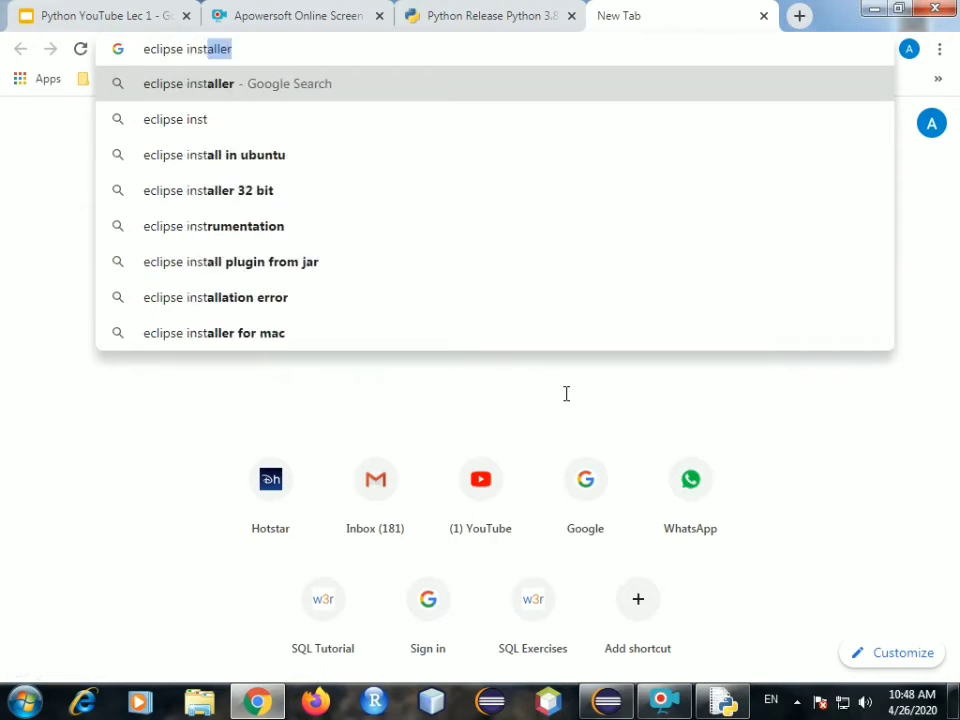
type("allation")
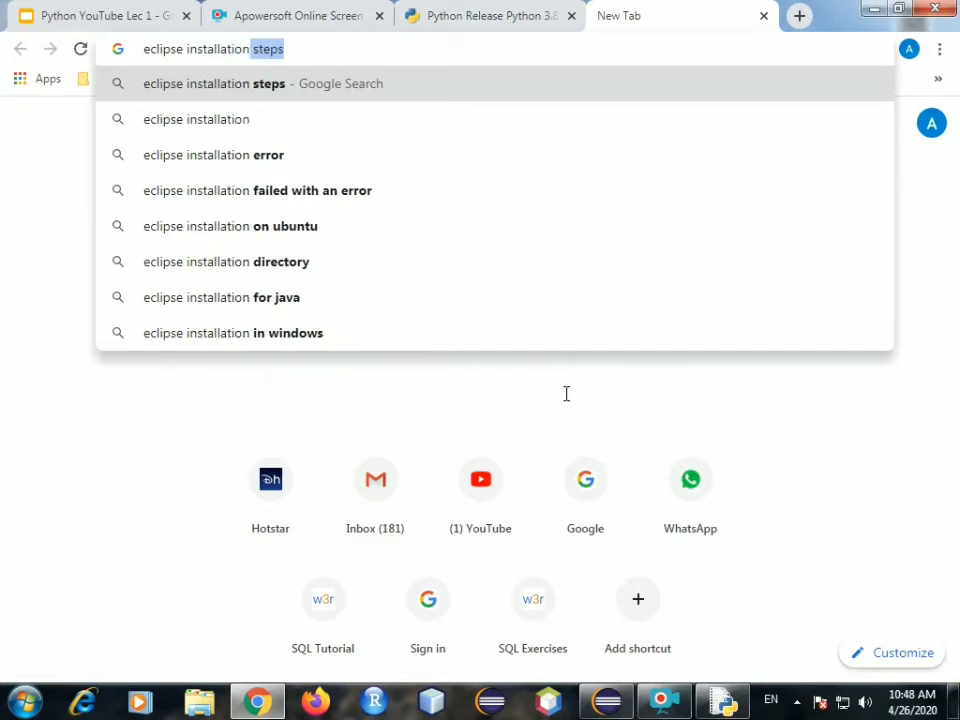
key("Delete")
key("Return")
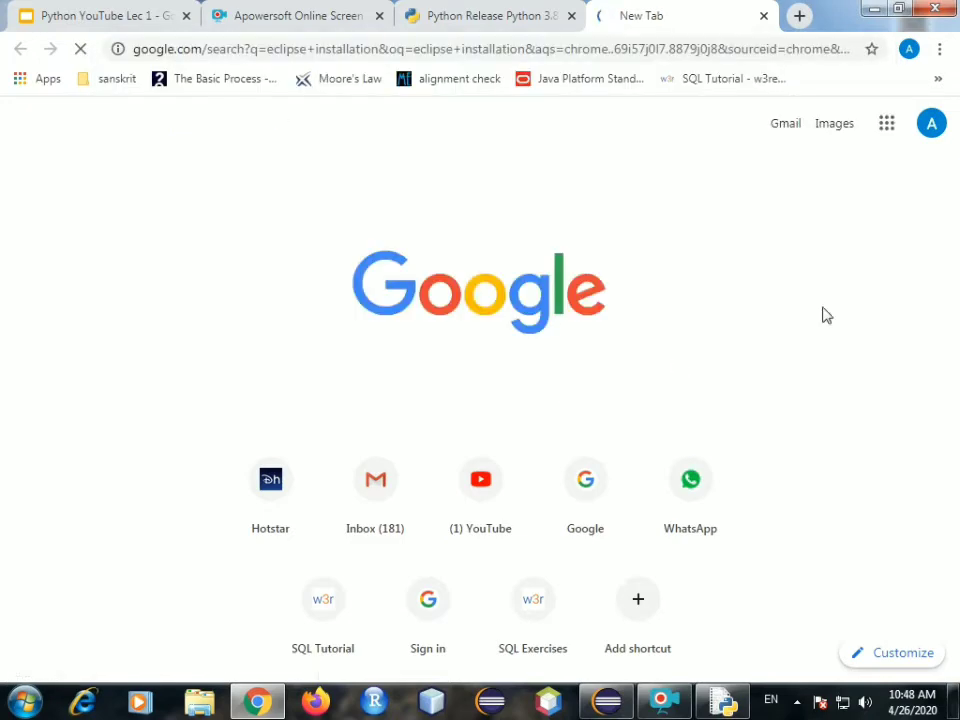
Open the Eclipse Installer 2020-03 R result on eclipse.org and go to the downloads link in step 1, "Download the Eclipse Installer".
scroll(376, 372, "down", 3)
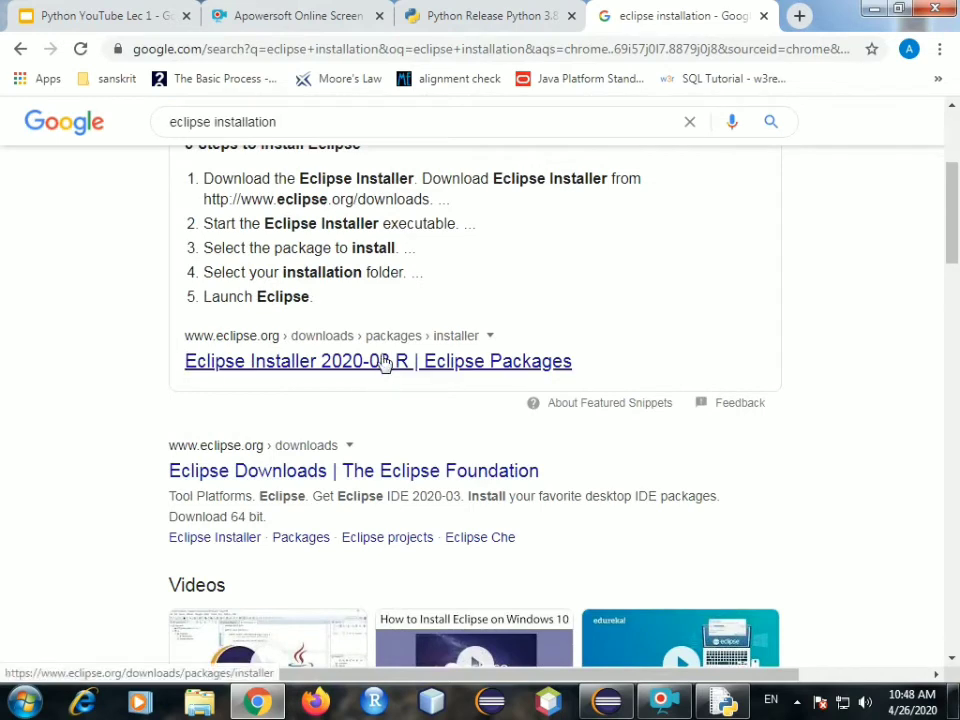
left_click(420, 363)
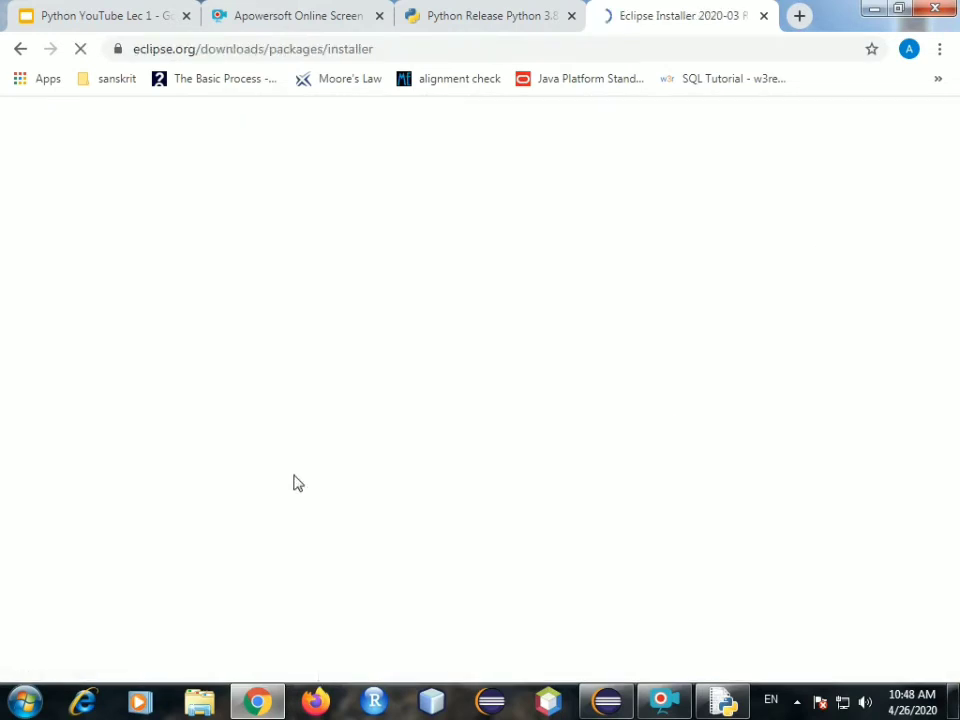
scroll(308, 488, "down", 3)
scroll(308, 488, "down", 2)
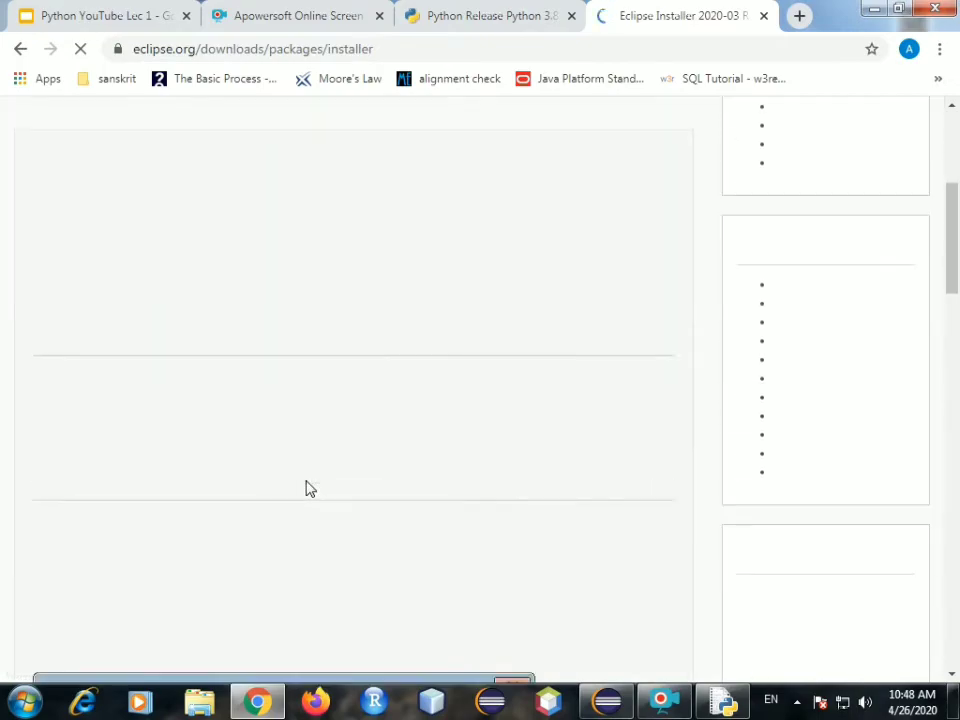
scroll(308, 488, "down", 4)
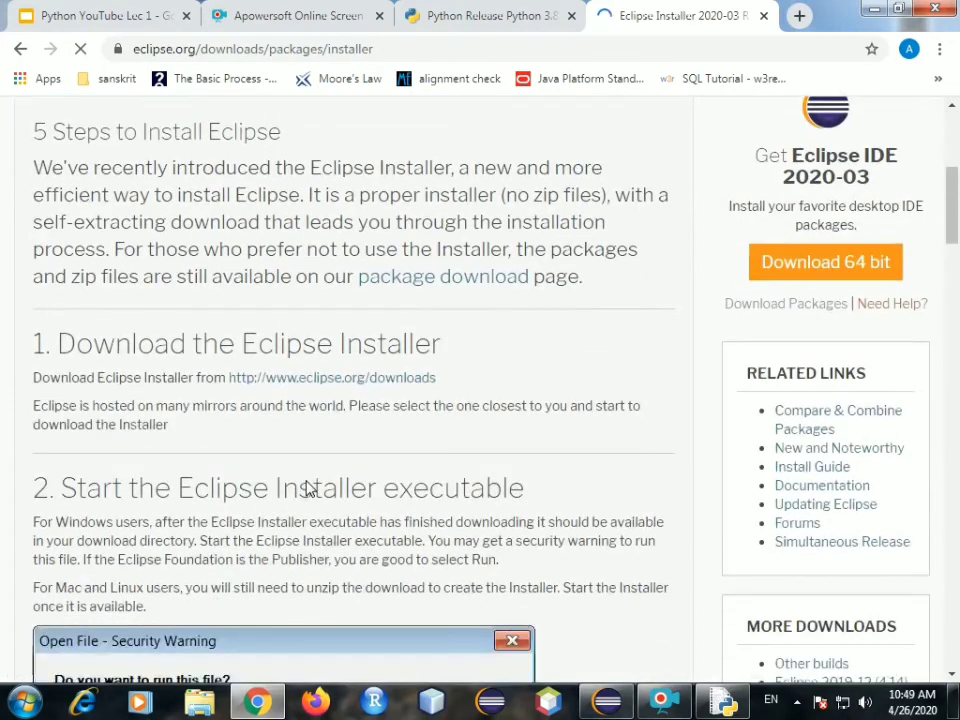
scroll(308, 483, "up", 5)
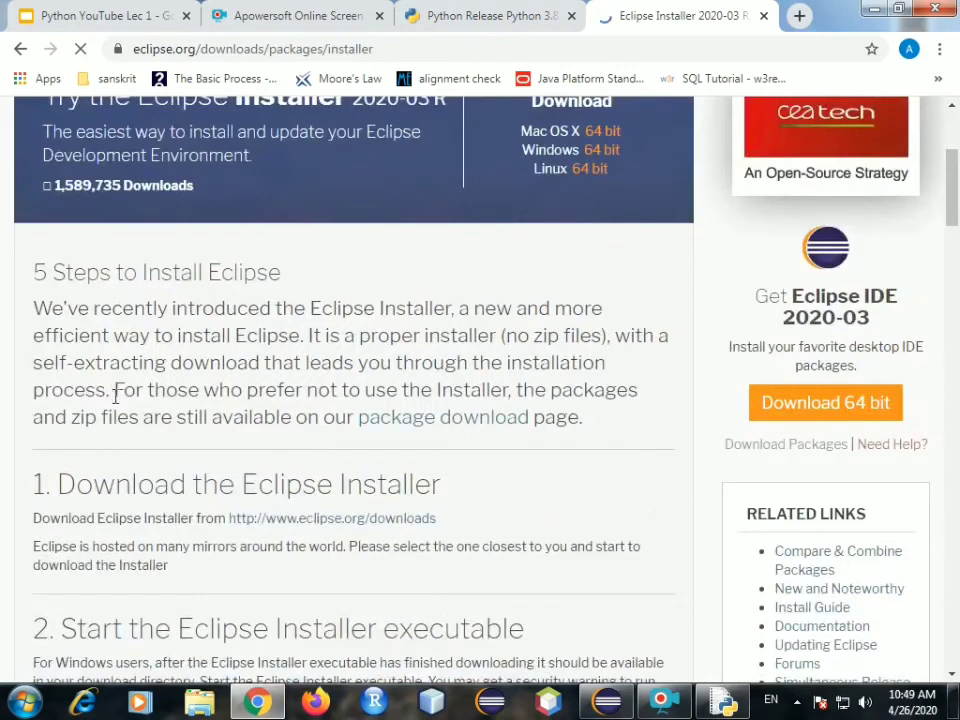
scroll(290, 480, "down", 2)
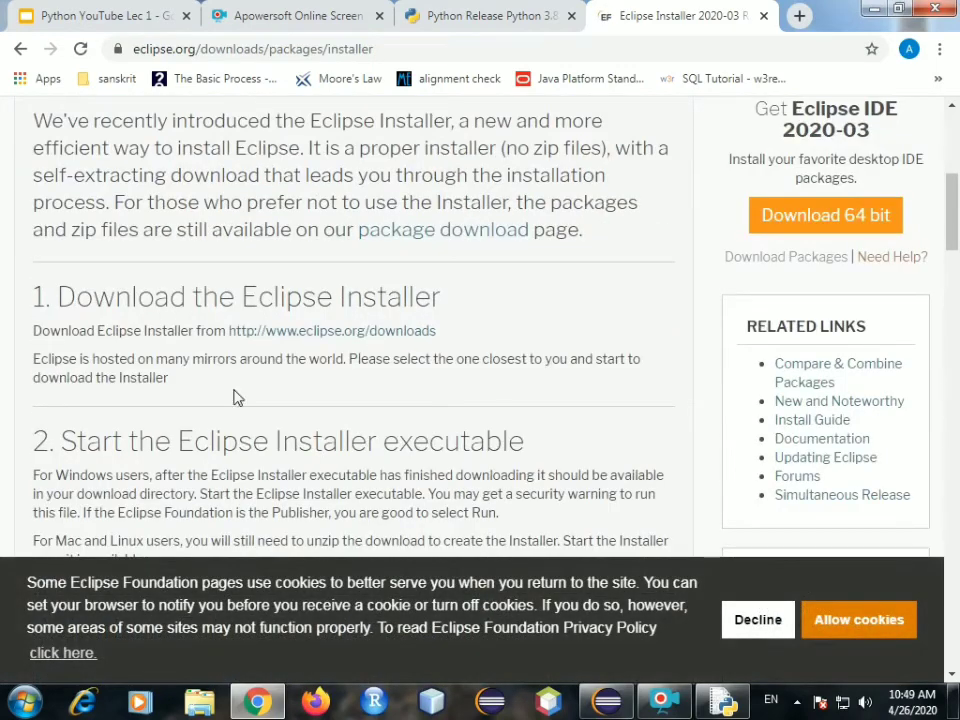
scroll(280, 340, "down", 1)
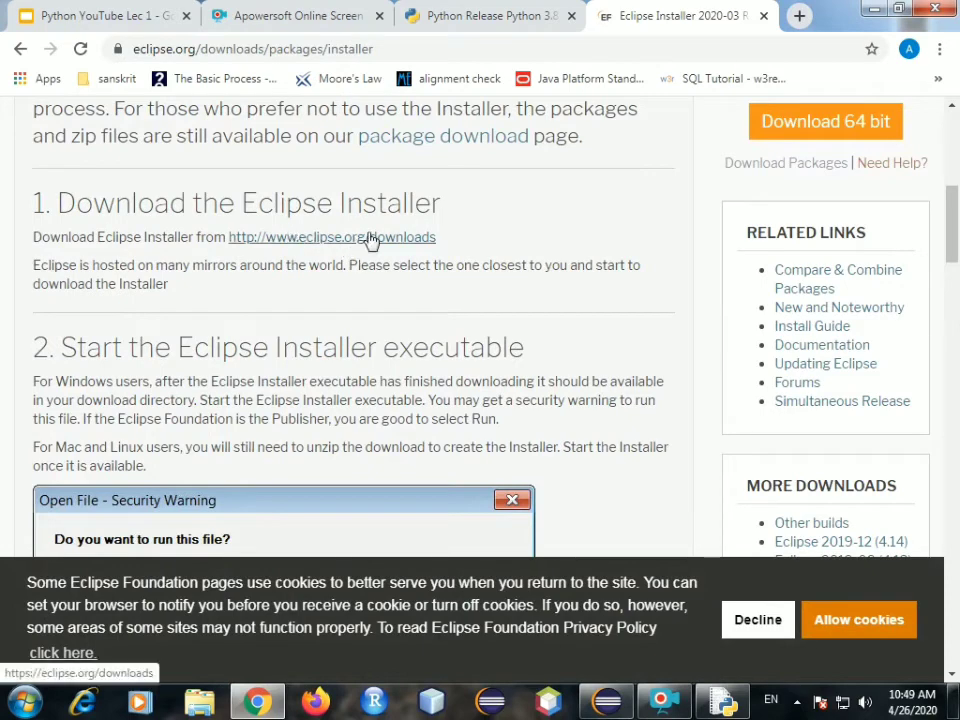
left_click_drag(226, 237, 459, 246)
Examine the remaining Eclipse installation instructions: running the installer, choosing the package and installation folder, and launching Eclipse.
scroll(462, 453, "down", 4)
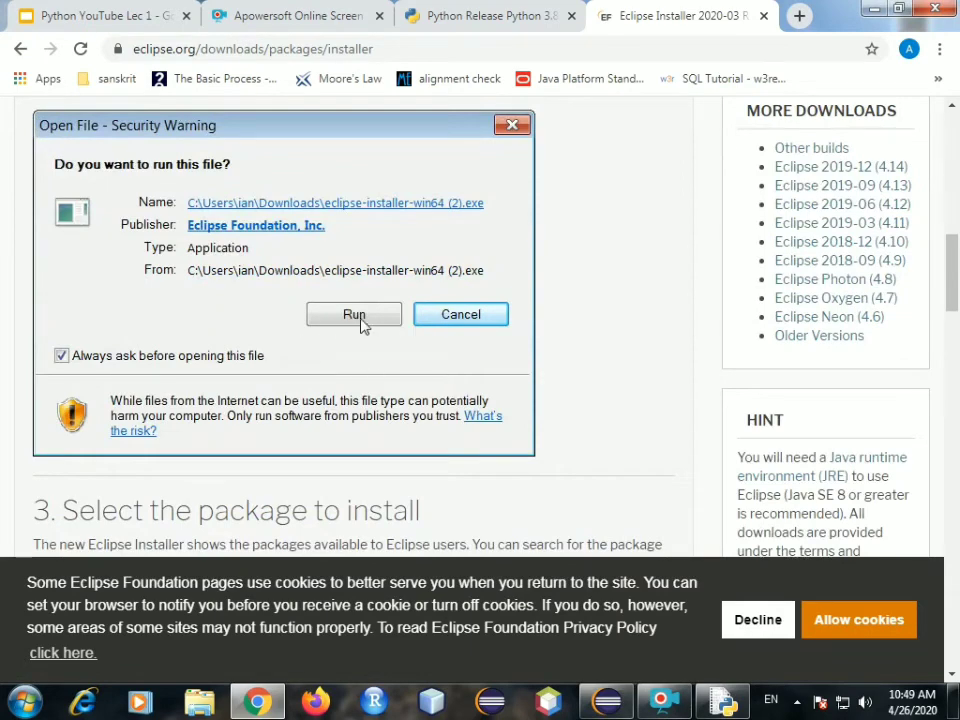
scroll(413, 450, "down", 4)
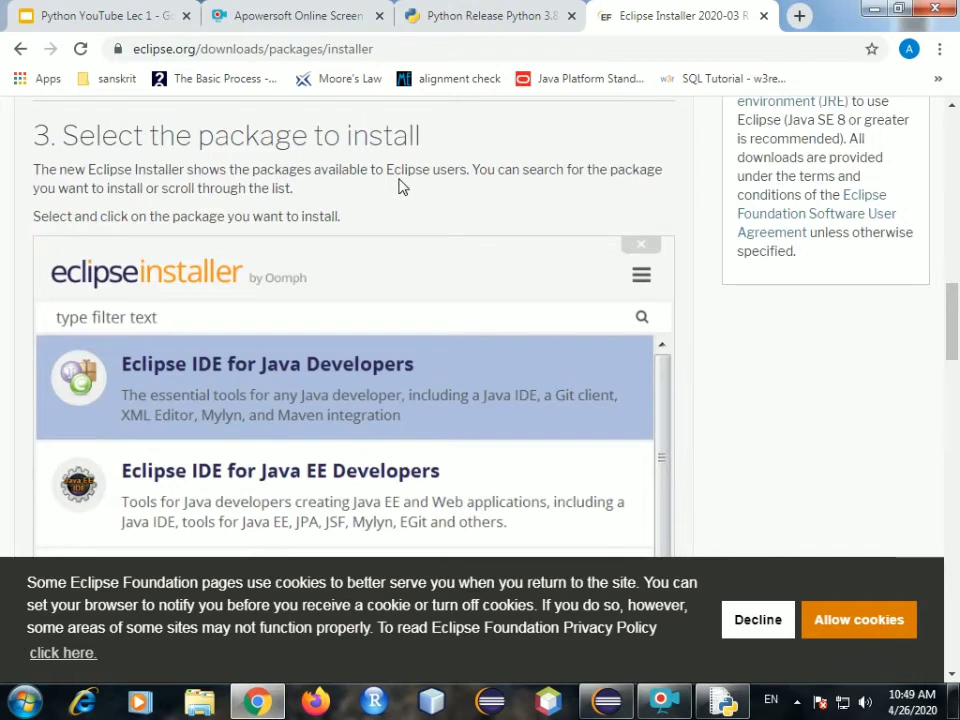
scroll(400, 187, "down", 5)
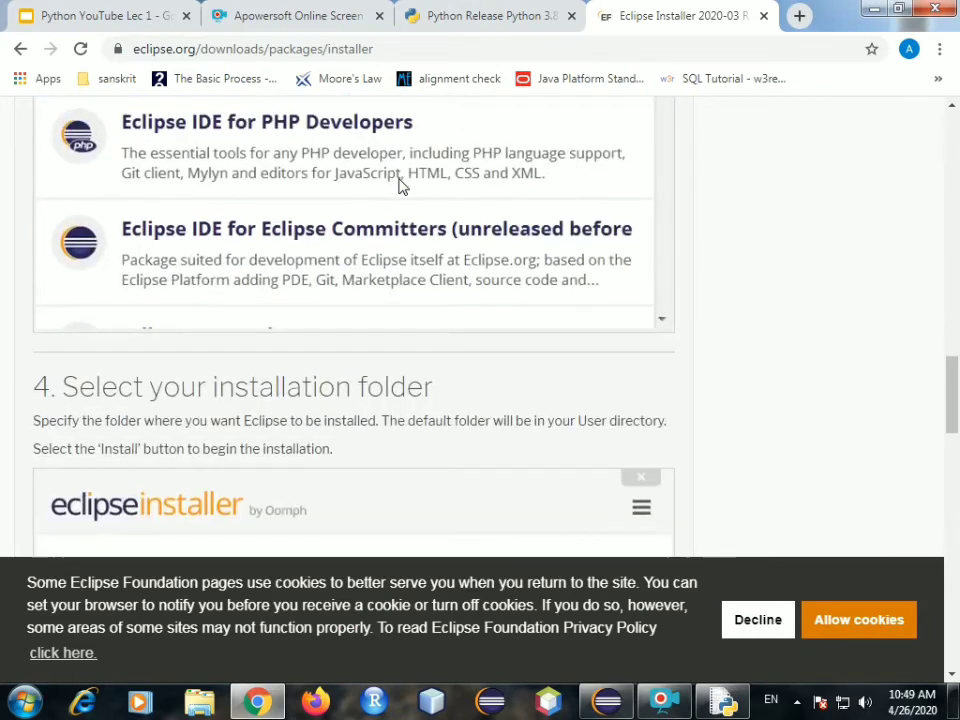
scroll(400, 187, "down", 2)
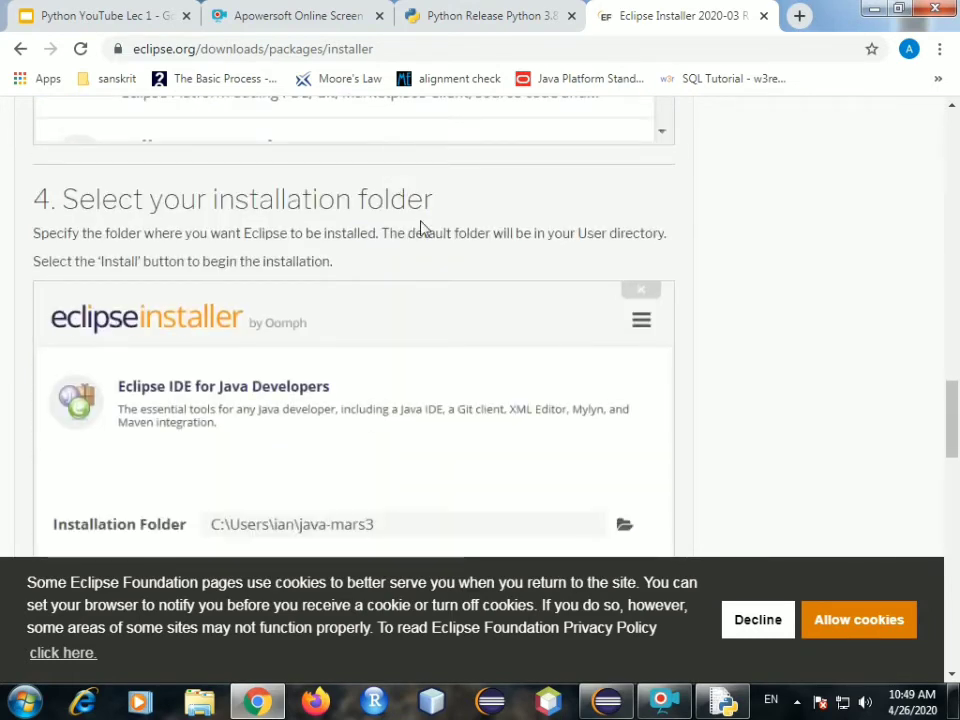
scroll(362, 207, "down", 4)
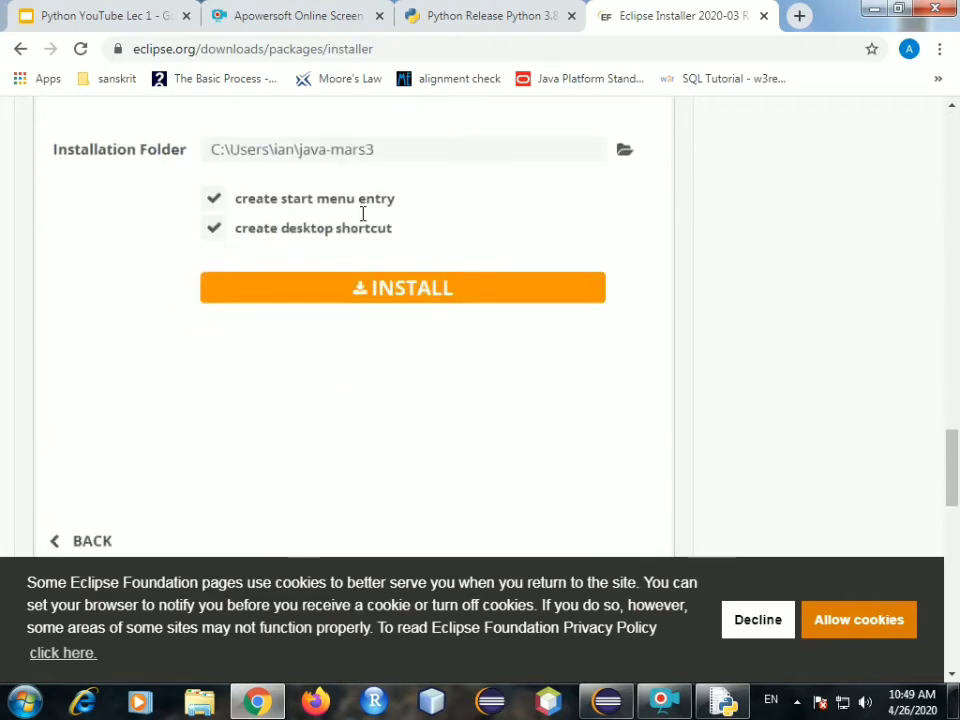
scroll(377, 266, "up", 2)
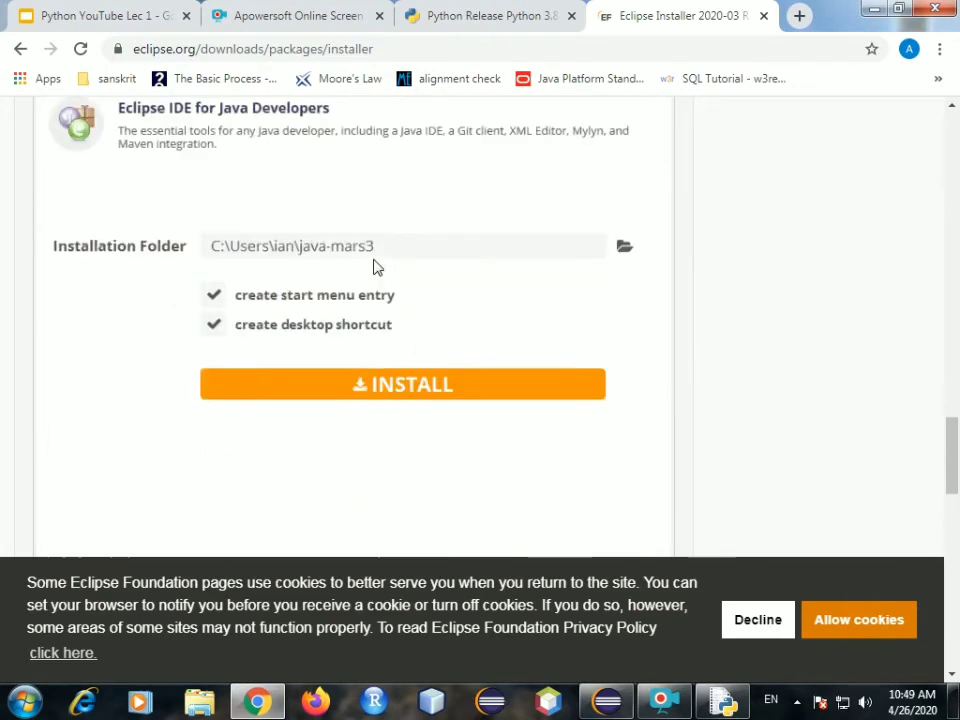
scroll(259, 193, "down", 8)
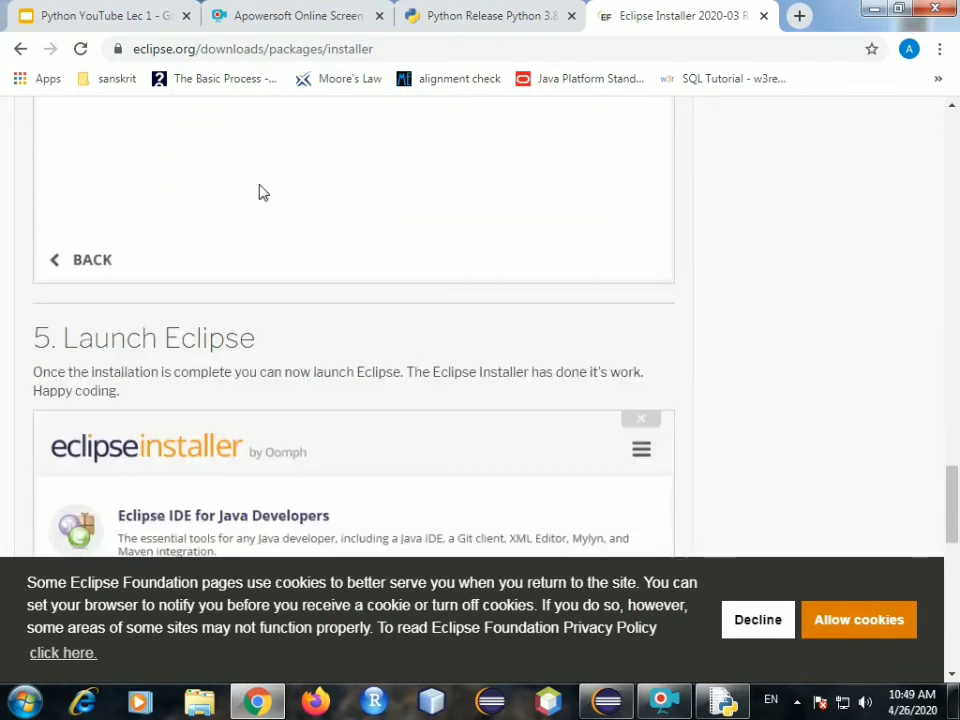
scroll(259, 193, "down", 2)
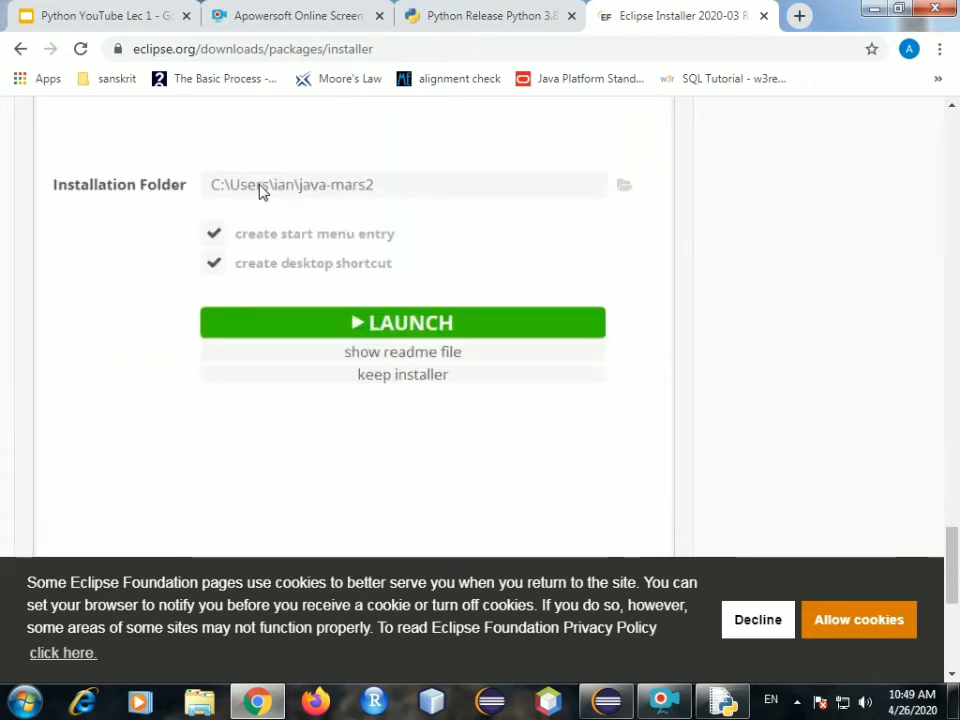
scroll(474, 236, "down", 4)
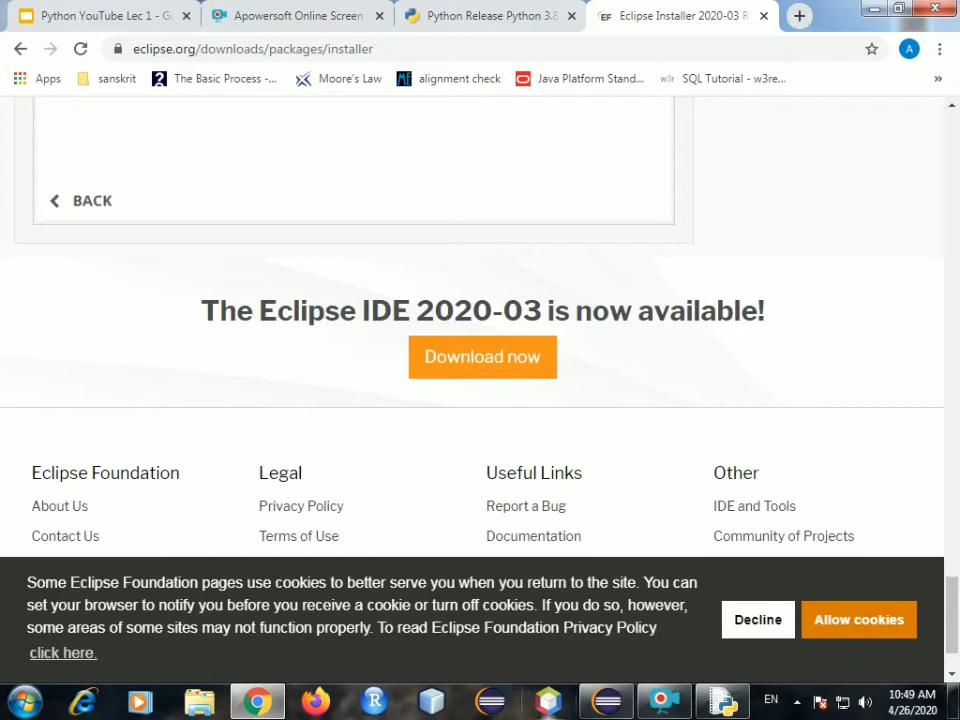
Switch to Eclipse IDE, open the software updates notification, and close the Available Updates window without installing anything.
left_click(592, 708)
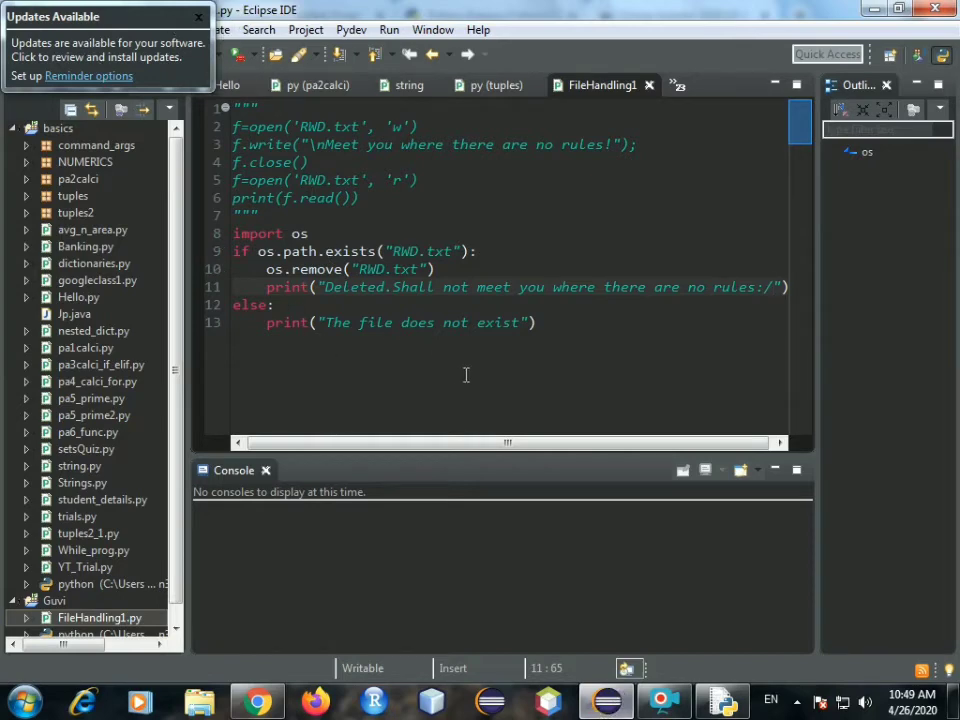
left_click(183, 15)
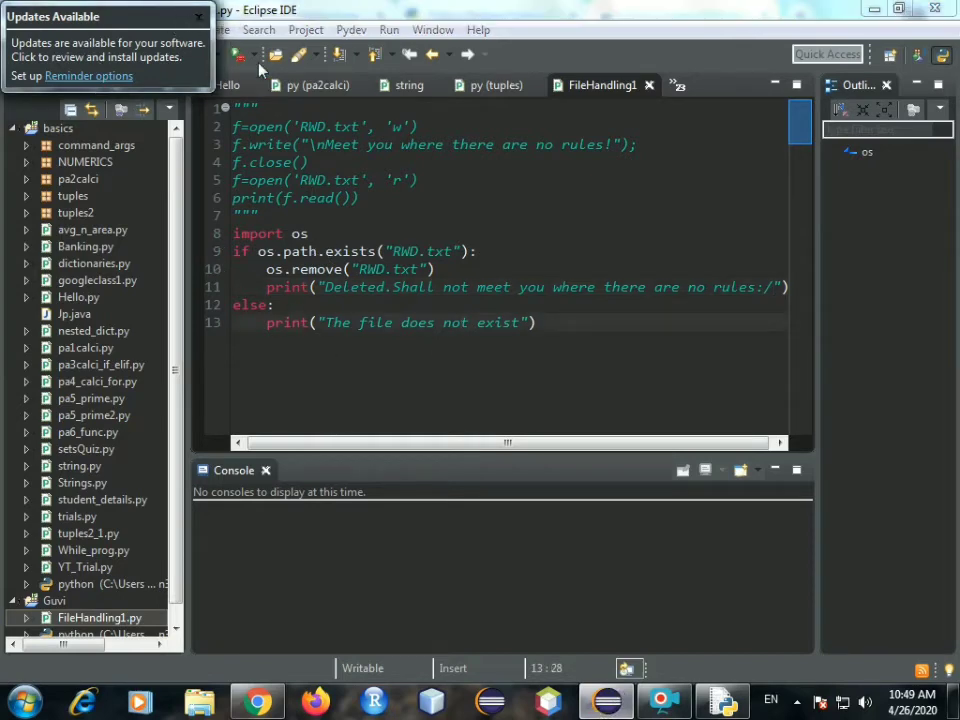
left_click(10, 52)
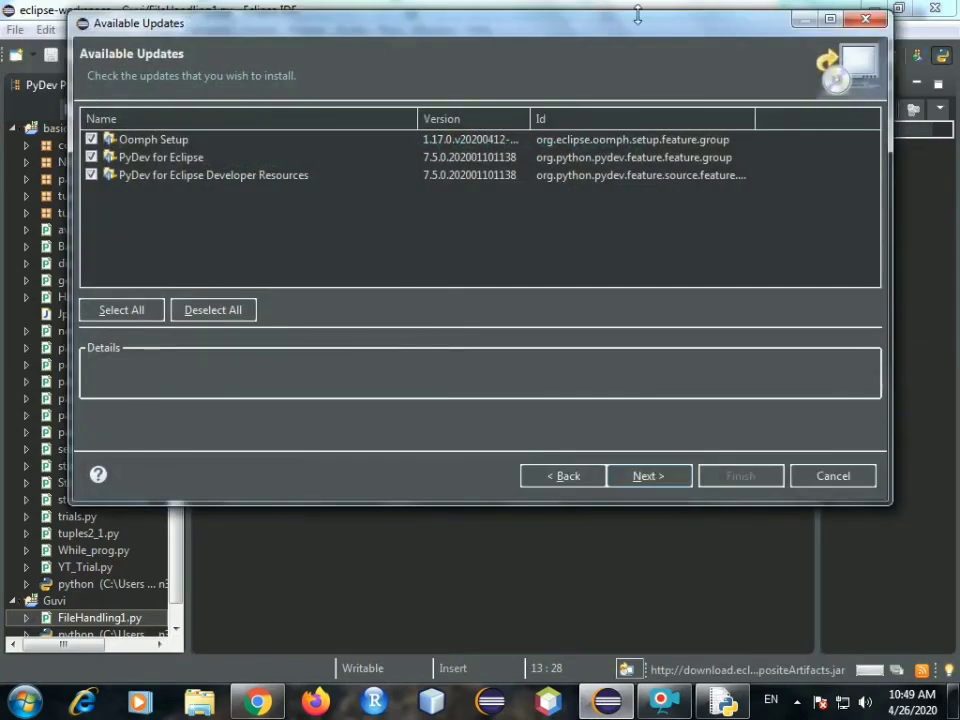
left_click(865, 22)
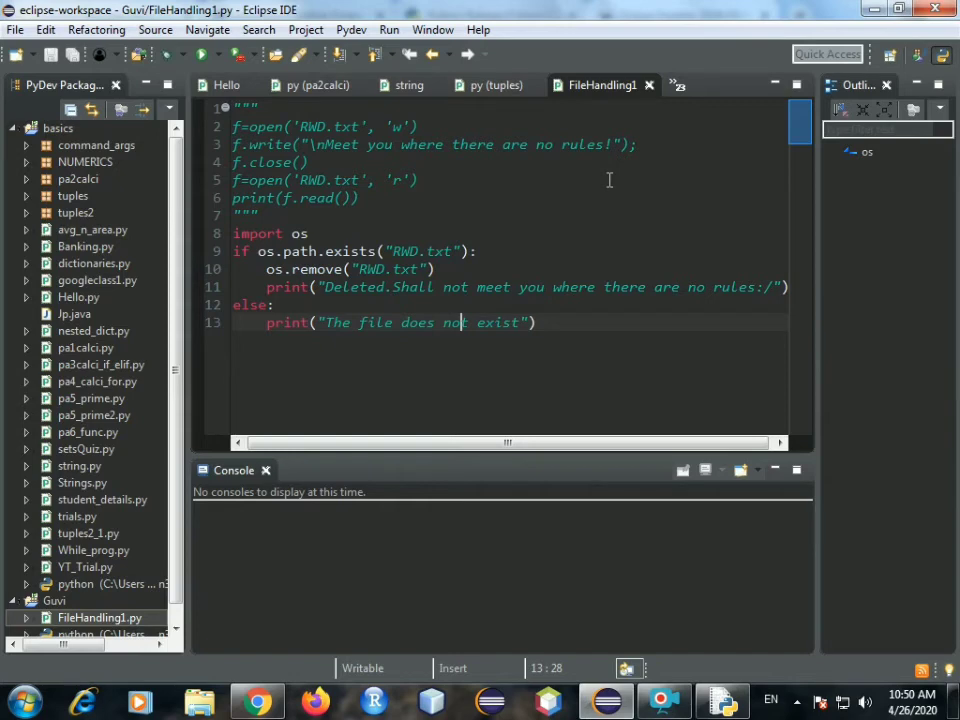
Return to Chrome and close the Eclipse Installer and Python 3.8.2 release tabs.
left_click(258, 701)
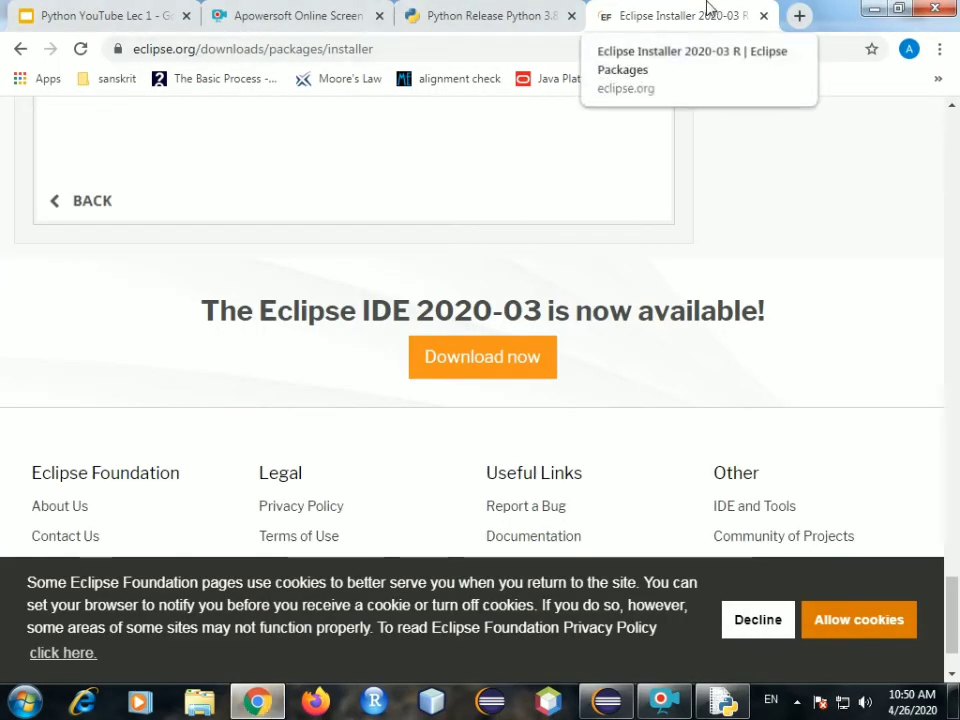
left_click(764, 16)
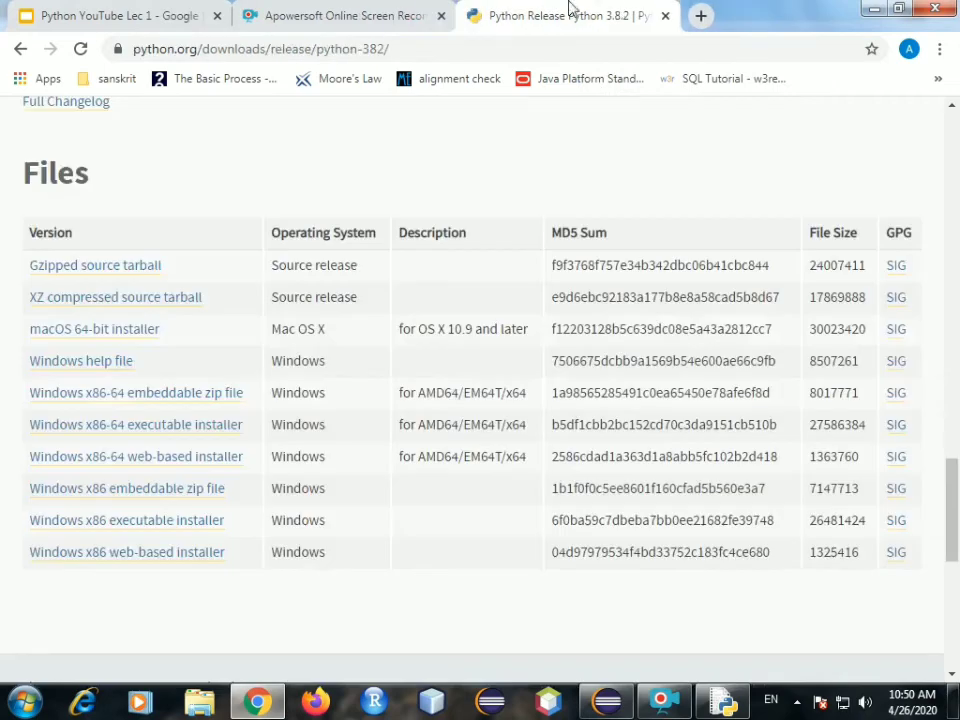
left_click(666, 16)
Search Google for "pydev eclipse installation" in a new tab, using the suggested query for "pydev".
left_click(478, 16)
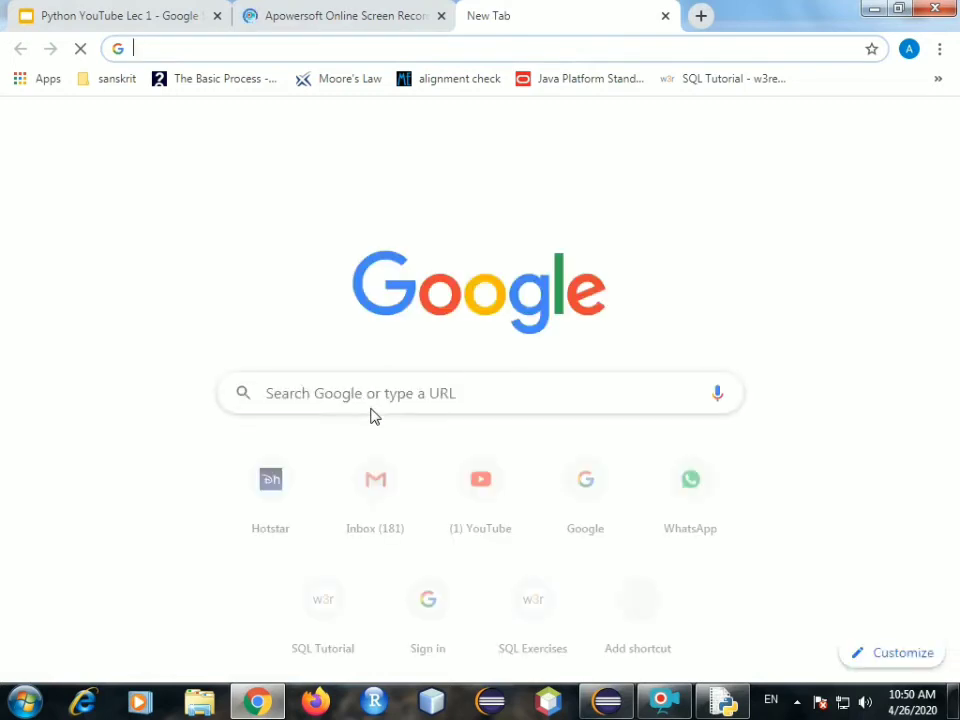
left_click(463, 397)
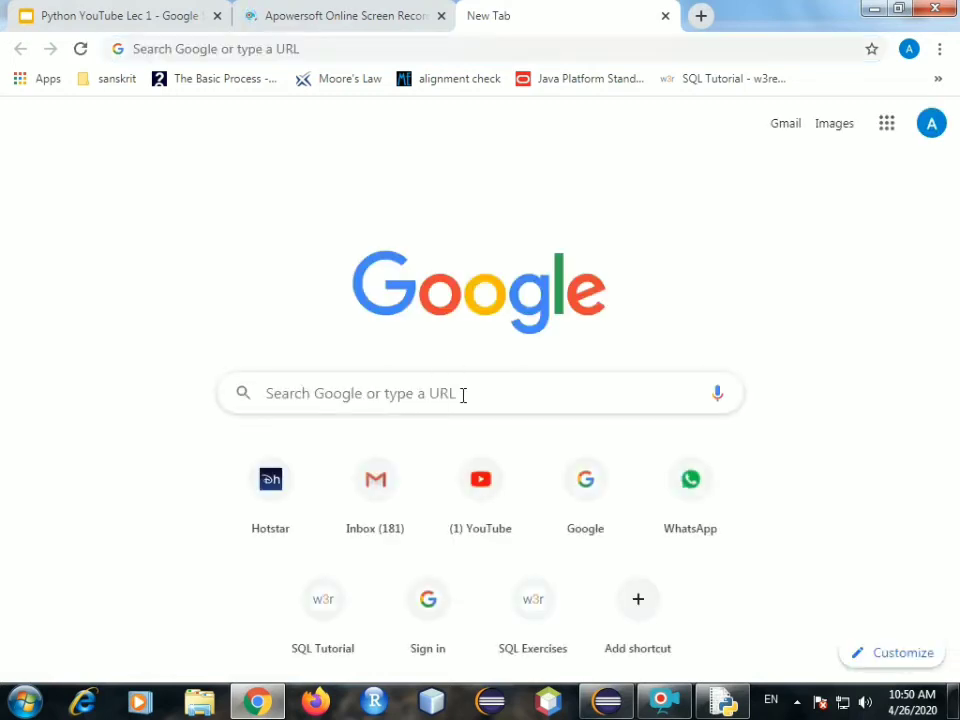
type("pydev")
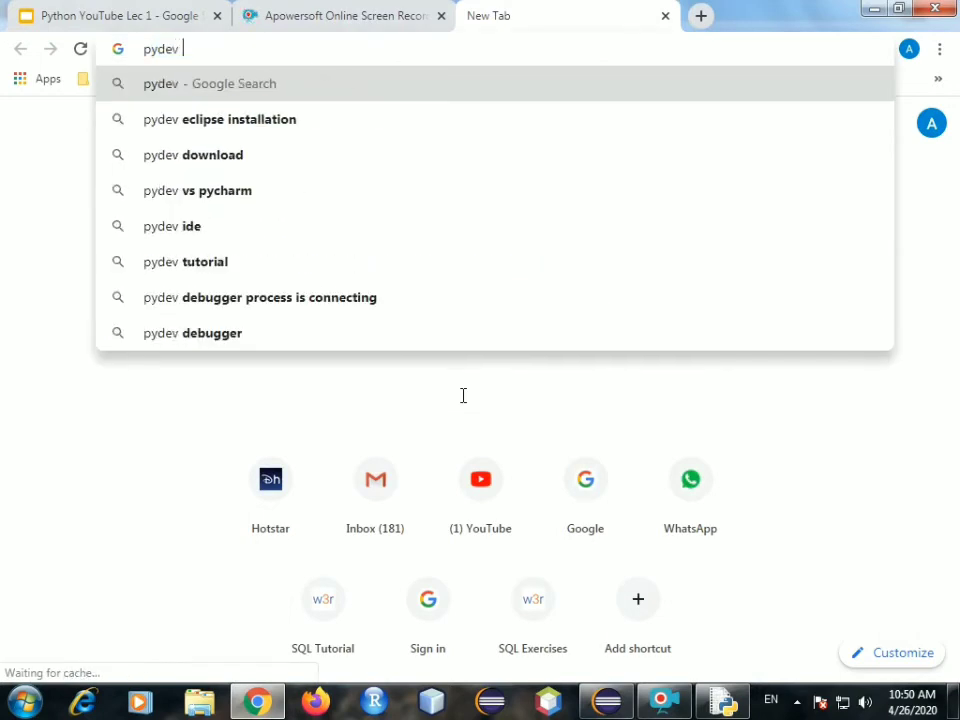
key("Down")
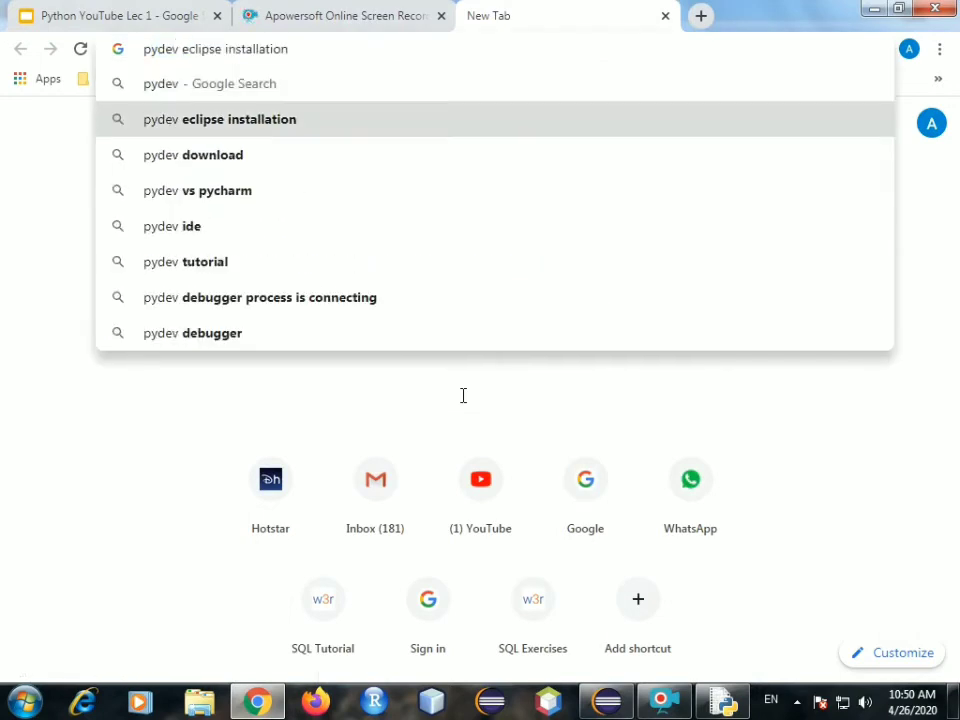
key("Return")
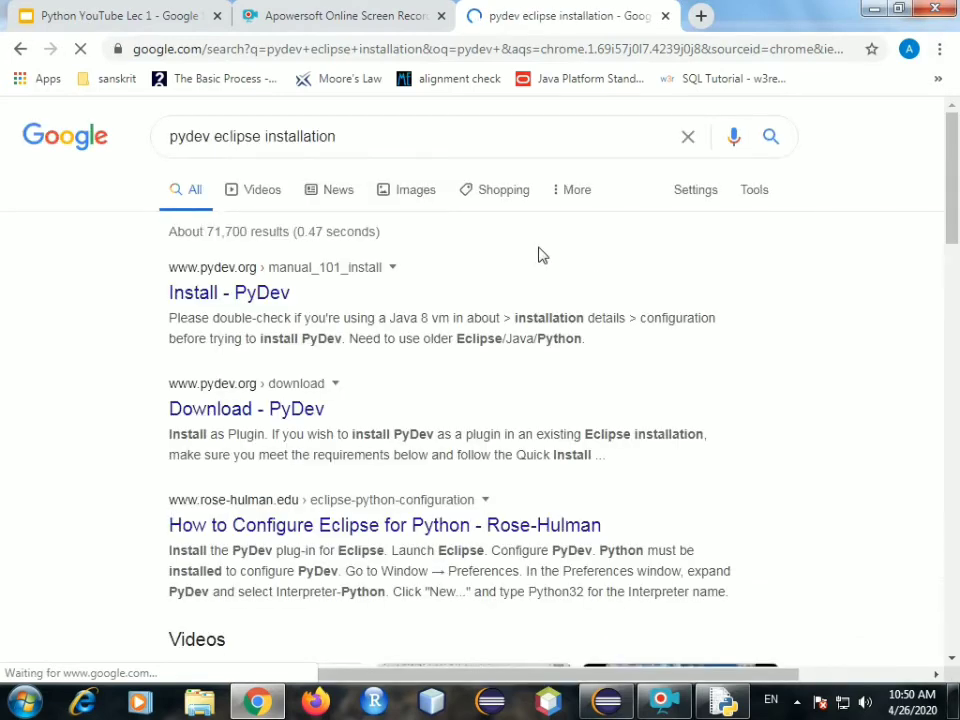
Open the "Install - PyDev" result on pydev.org and go through the requisites to the list of update sites.
left_click(247, 297)
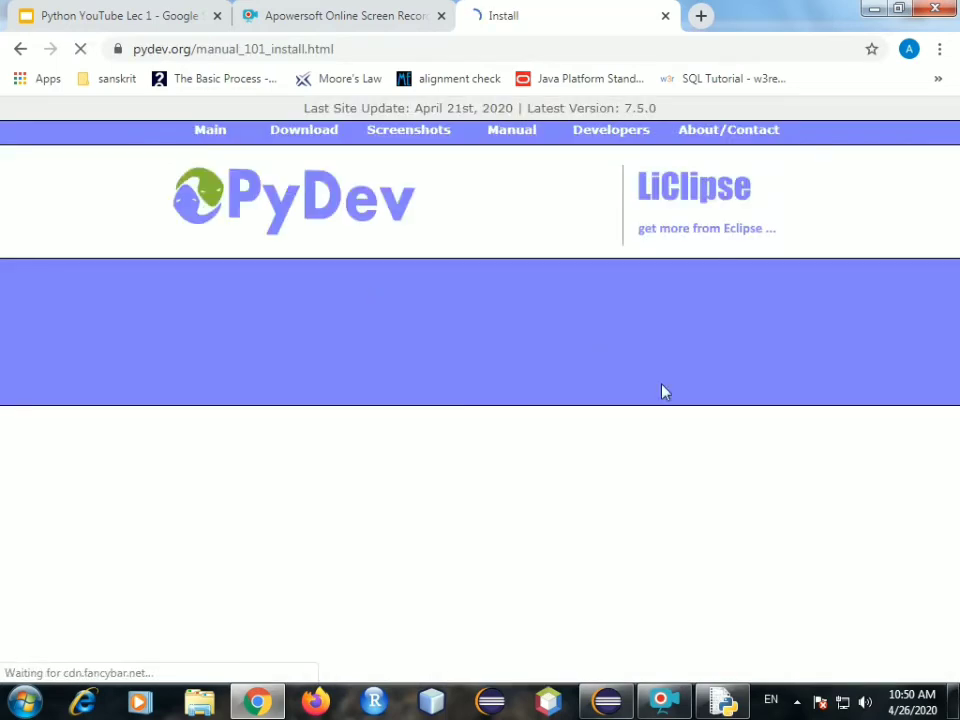
scroll(507, 400, "down", 3)
scroll(503, 398, "down", 2)
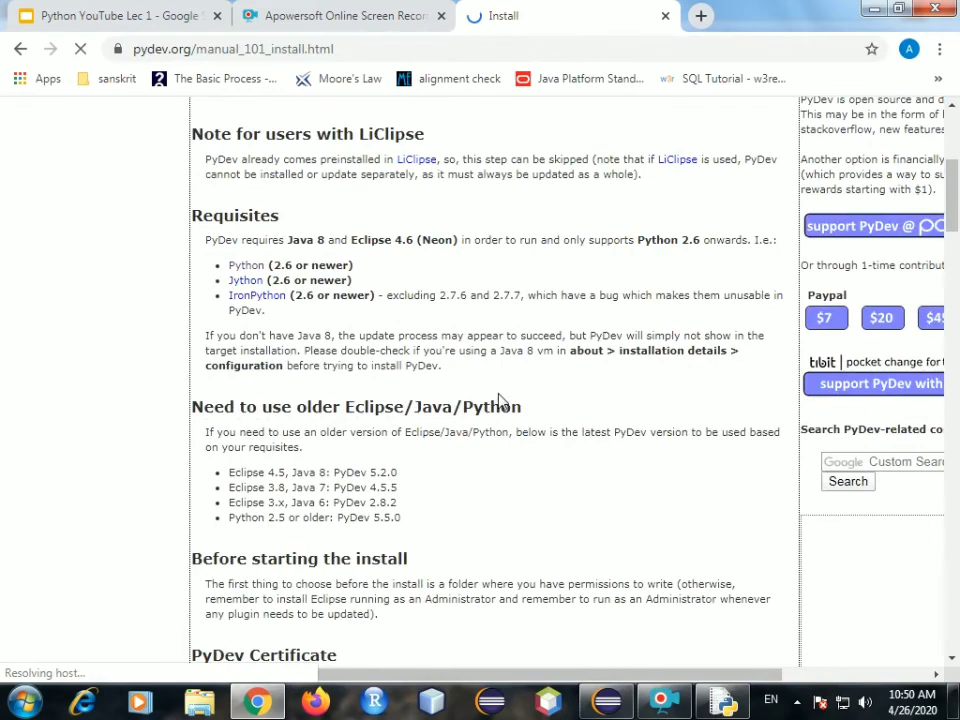
scroll(458, 303, "down", 5)
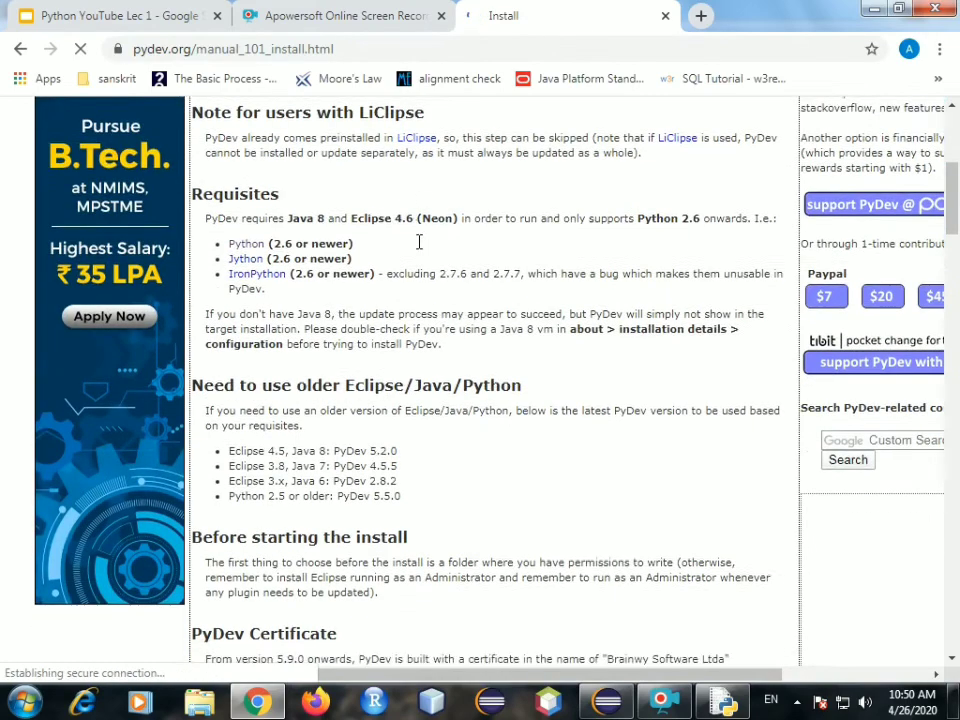
scroll(458, 303, "down", 10)
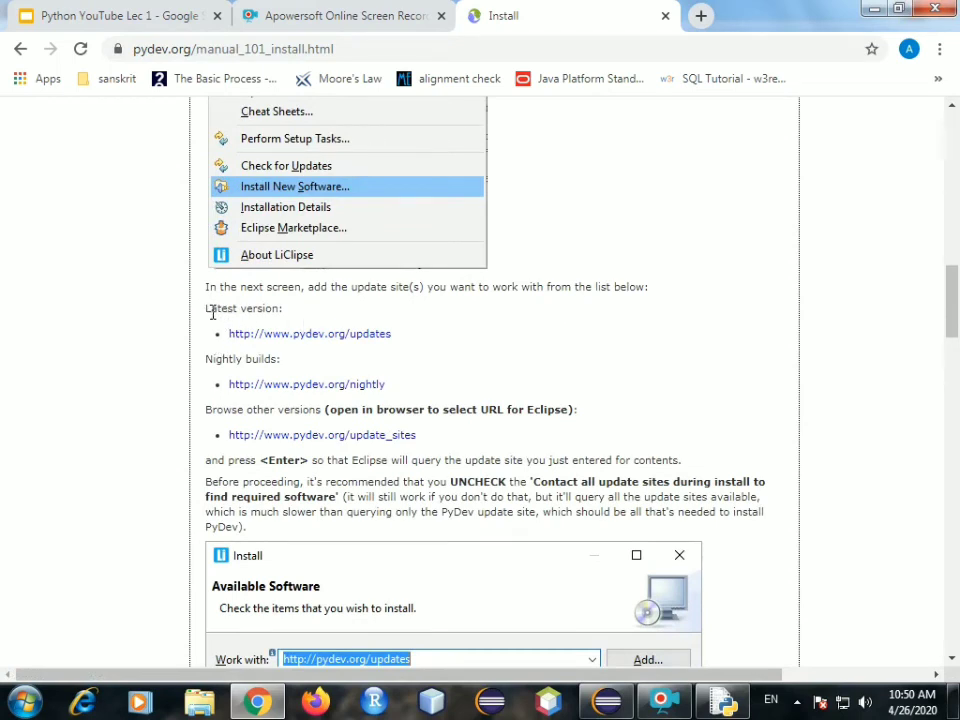
left_click_drag(207, 313, 317, 315)
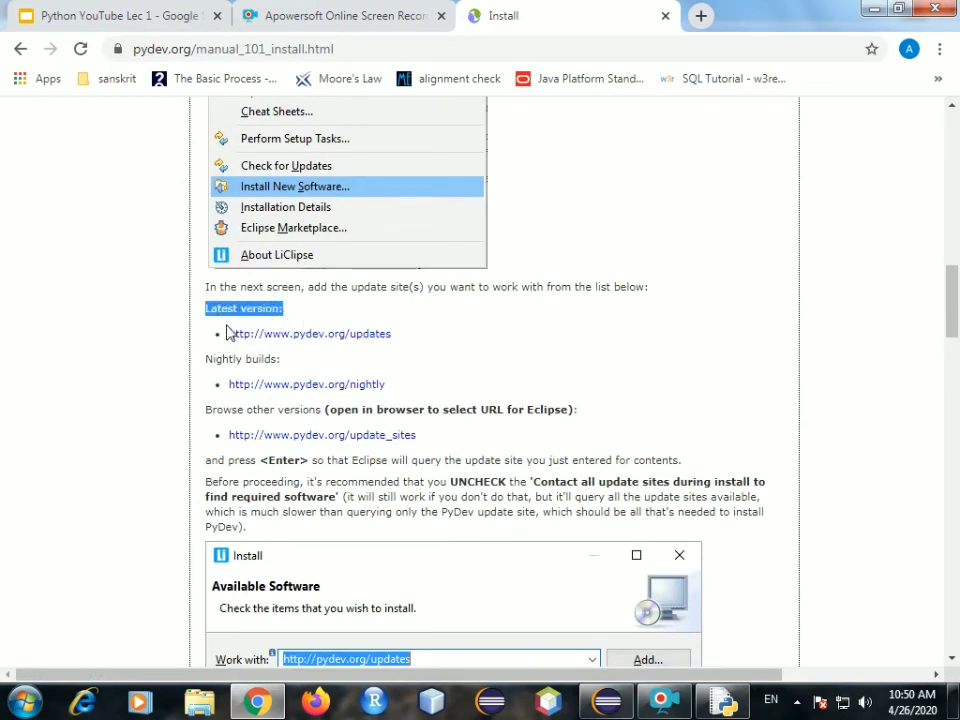
left_click_drag(228, 337, 401, 342)
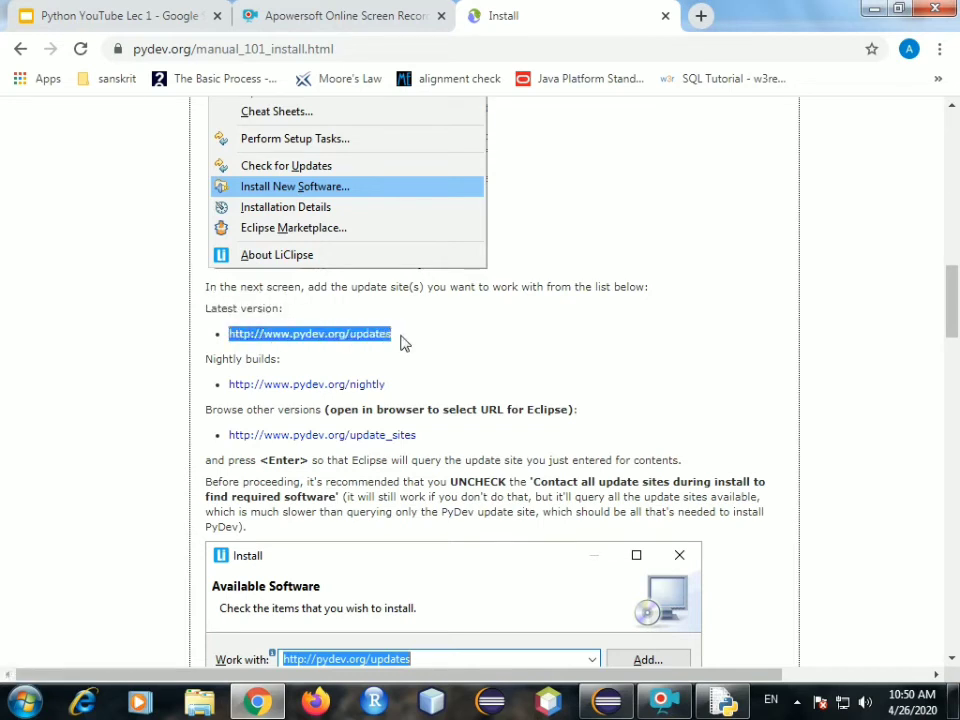
left_click(509, 338)
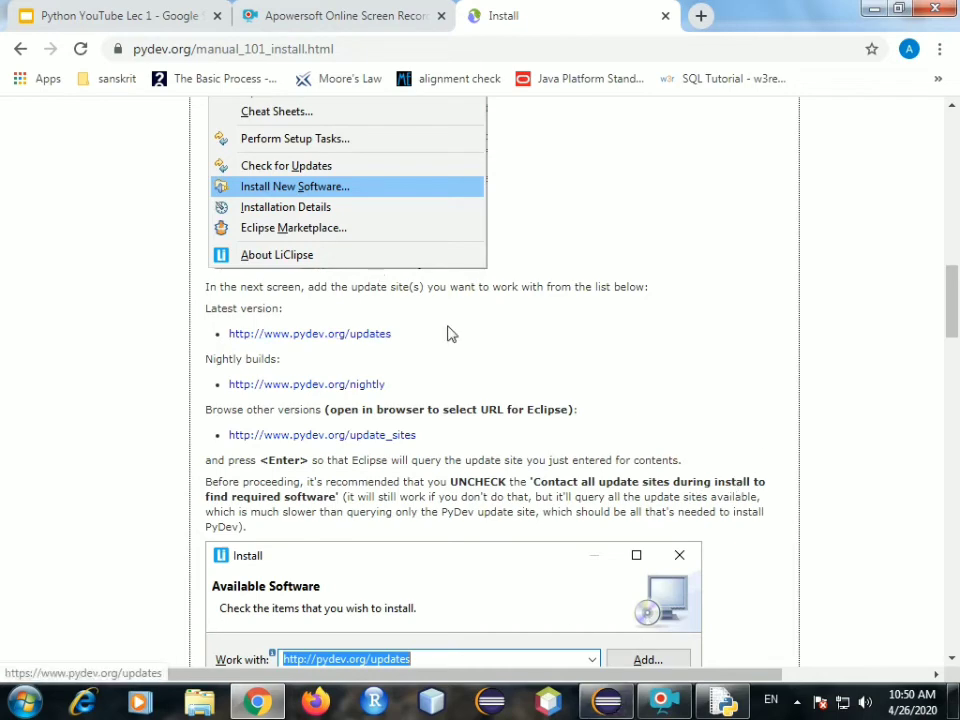
left_click(618, 705)
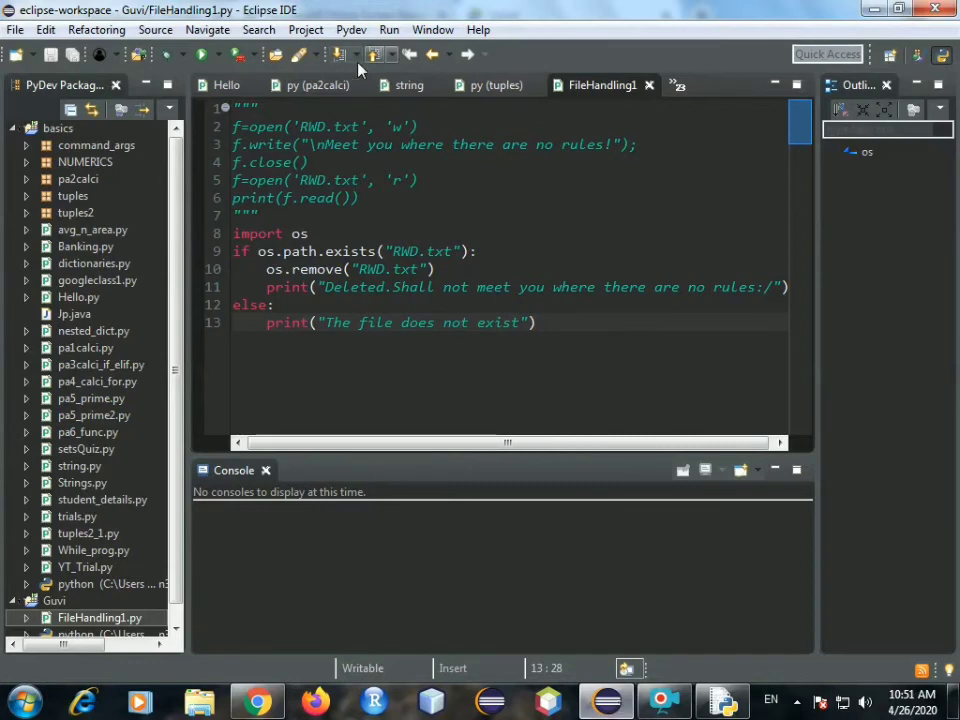
left_click(477, 32)
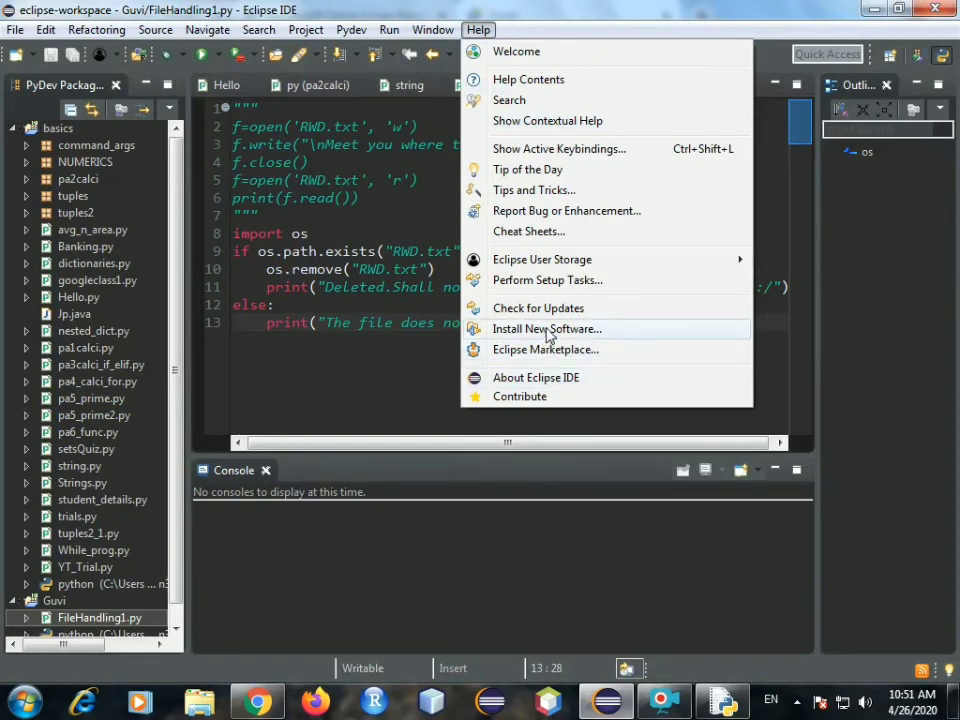
left_click(548, 331)
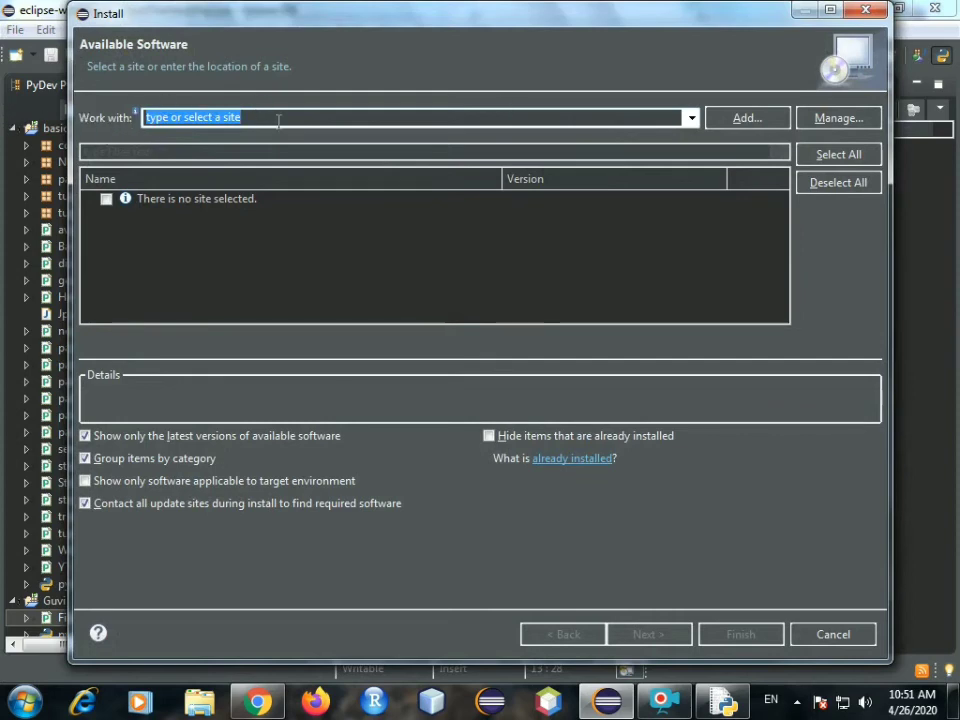
key("alt+Tab")
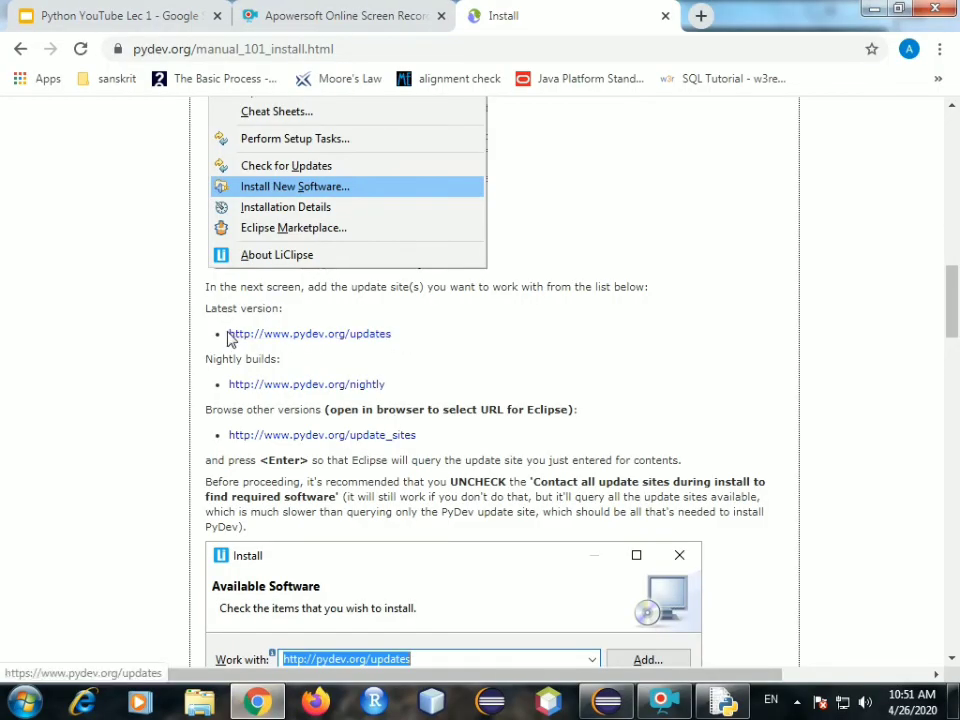
left_click_drag(226, 336, 407, 343)
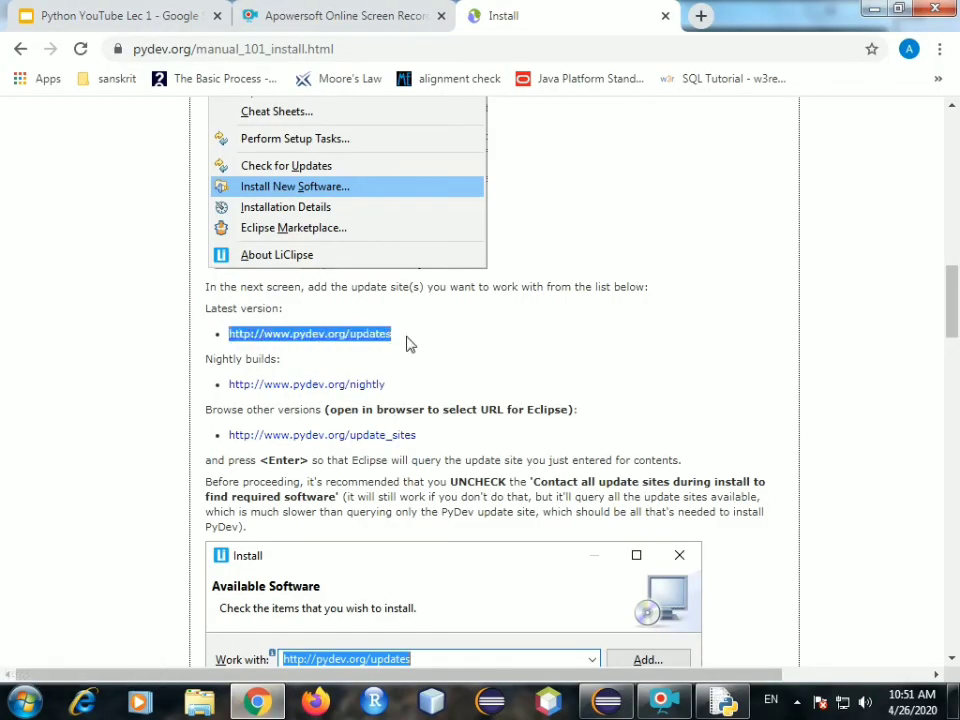
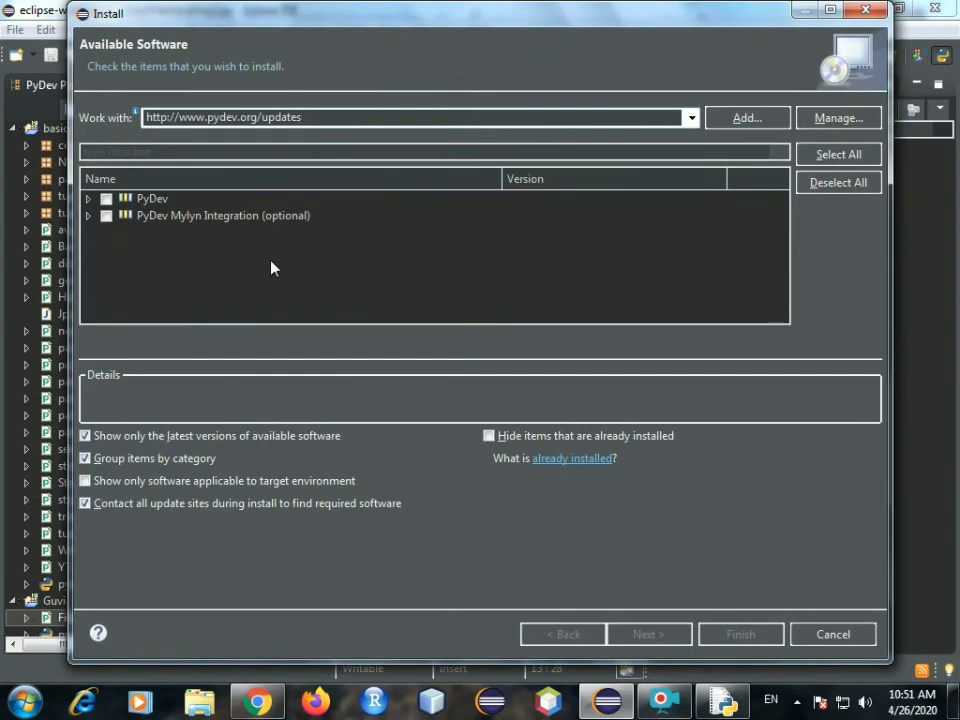
left_click(107, 216)
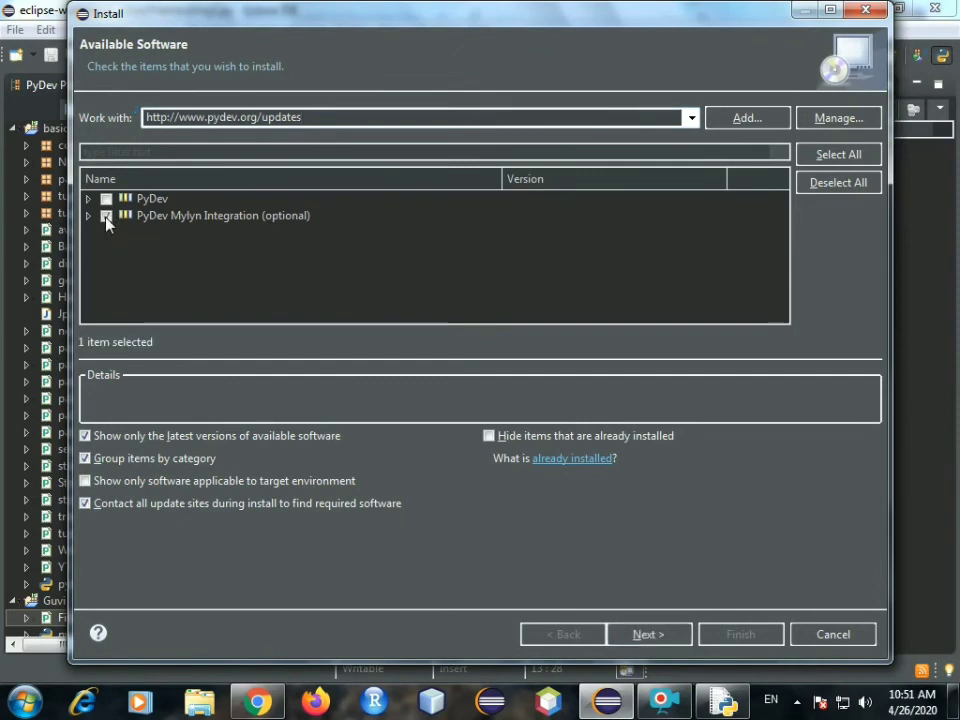
left_click(106, 199)
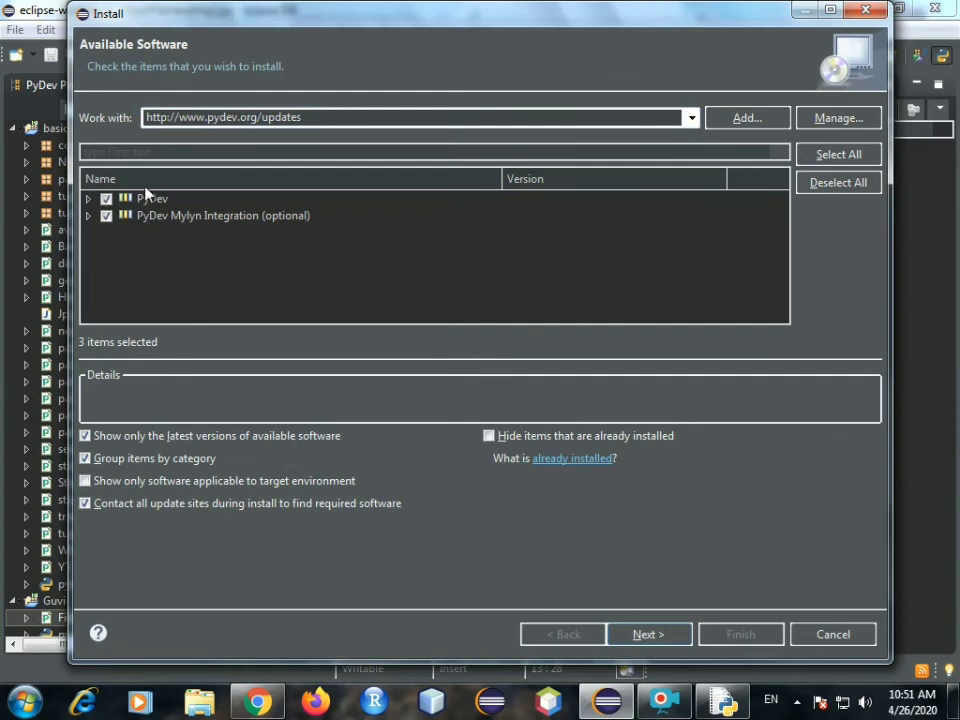
left_click(743, 120)
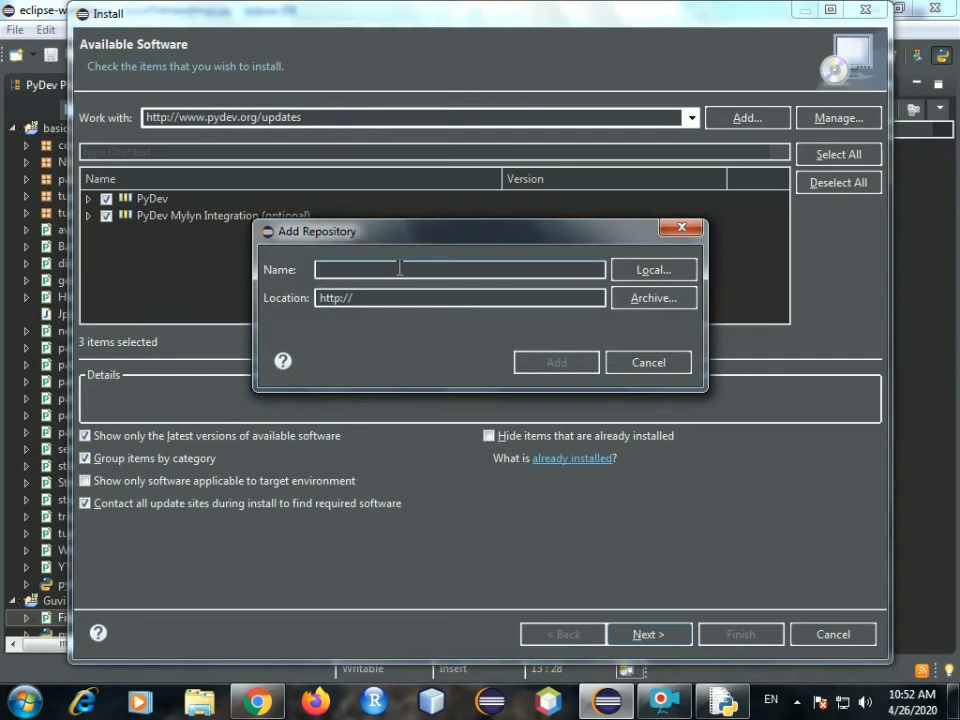
type("PyDev")
left_click_drag(355, 297, 316, 297)
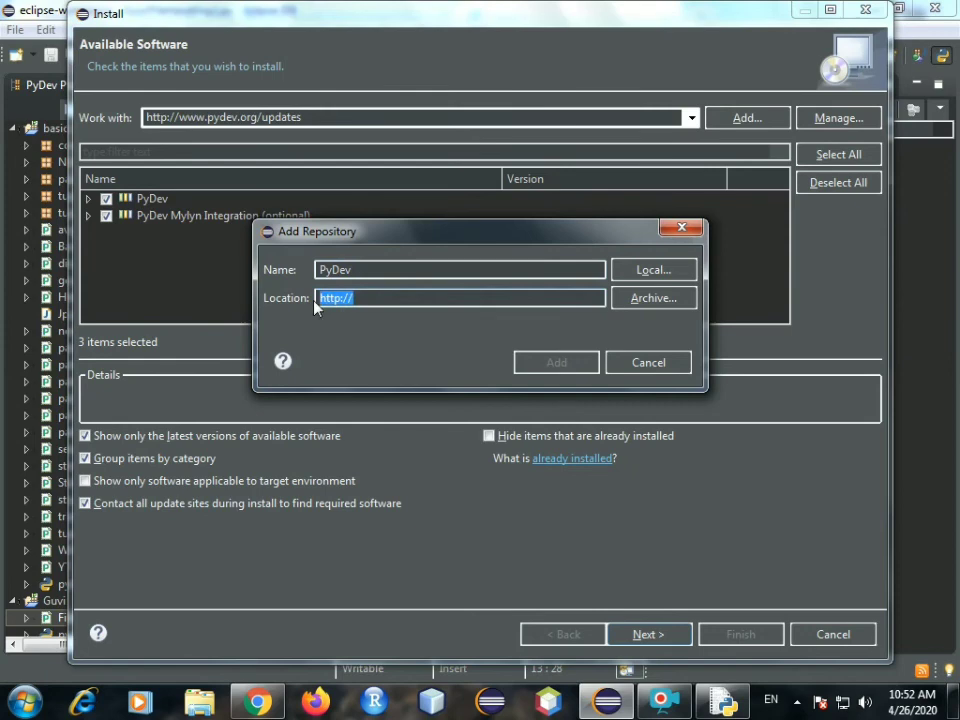
type("http://www.pydev.org/updates")
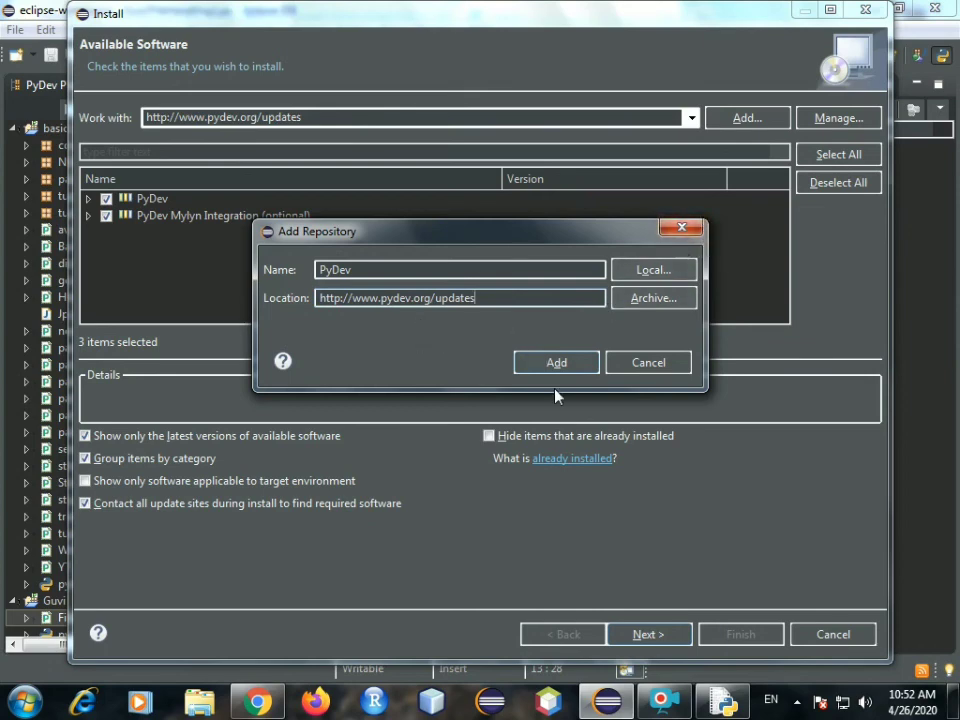
left_click(682, 228)
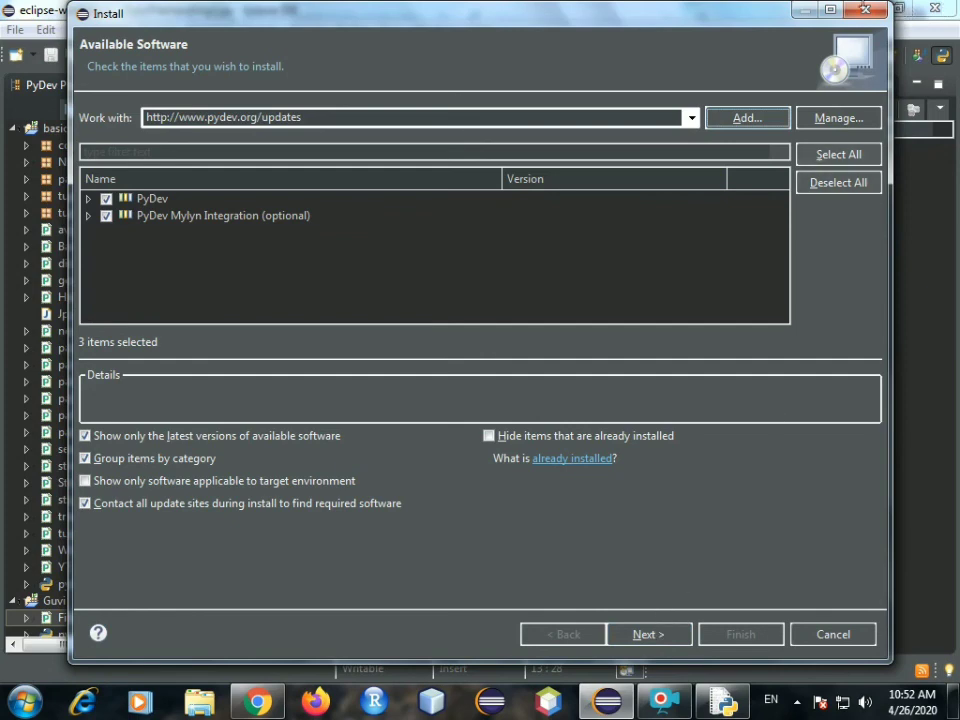
Close the Install wizard without installing and switch to the "Python YouTube Lec 1" presentation in Chrome.
key("Escape")
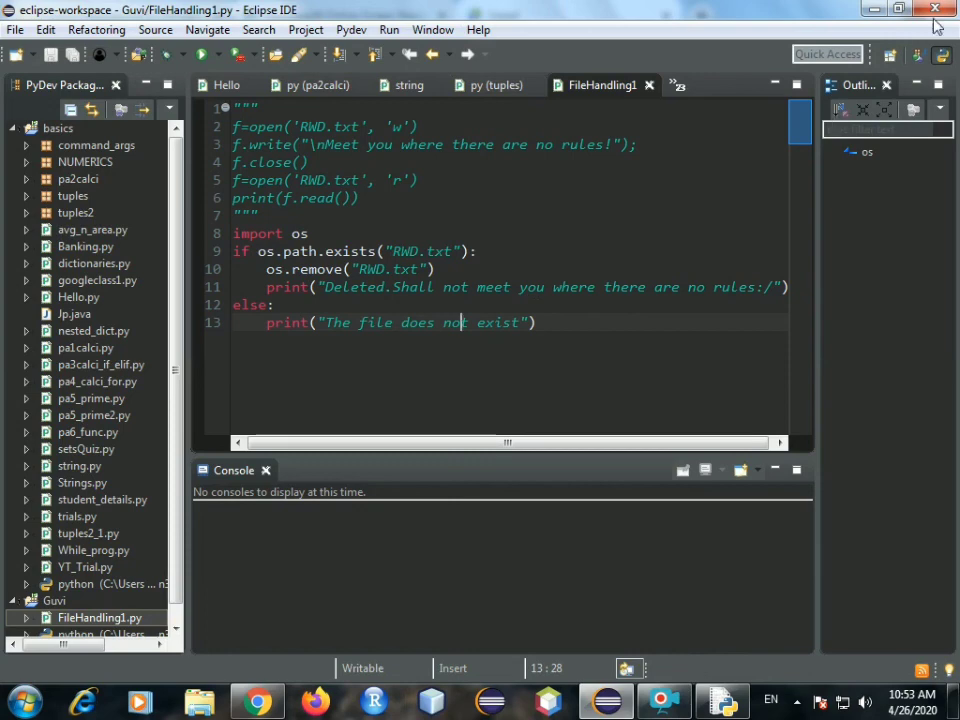
key("alt+Tab")
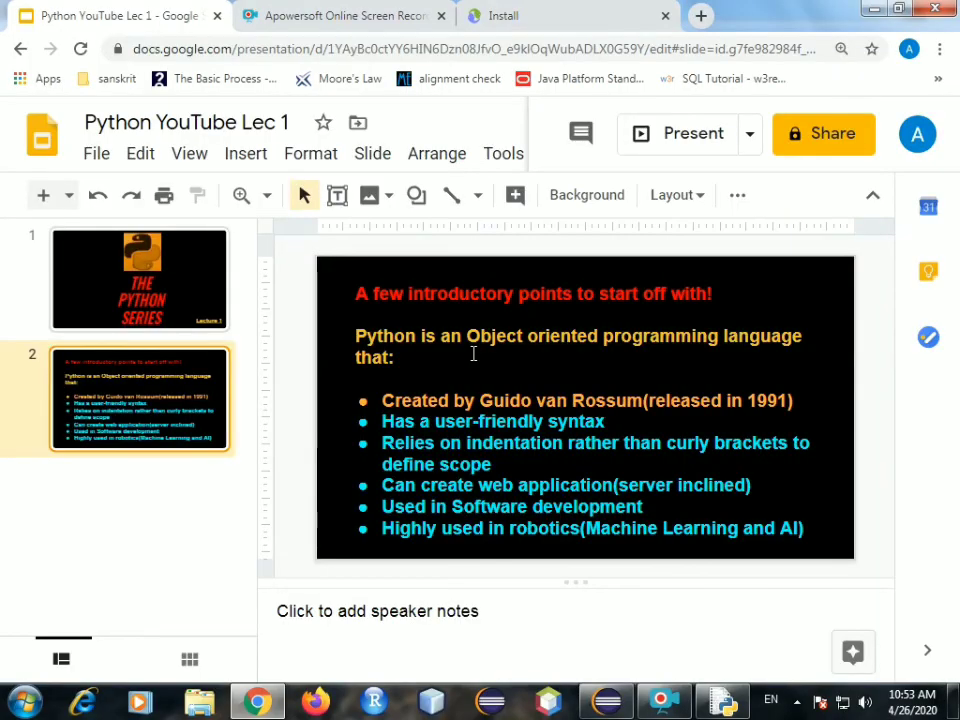